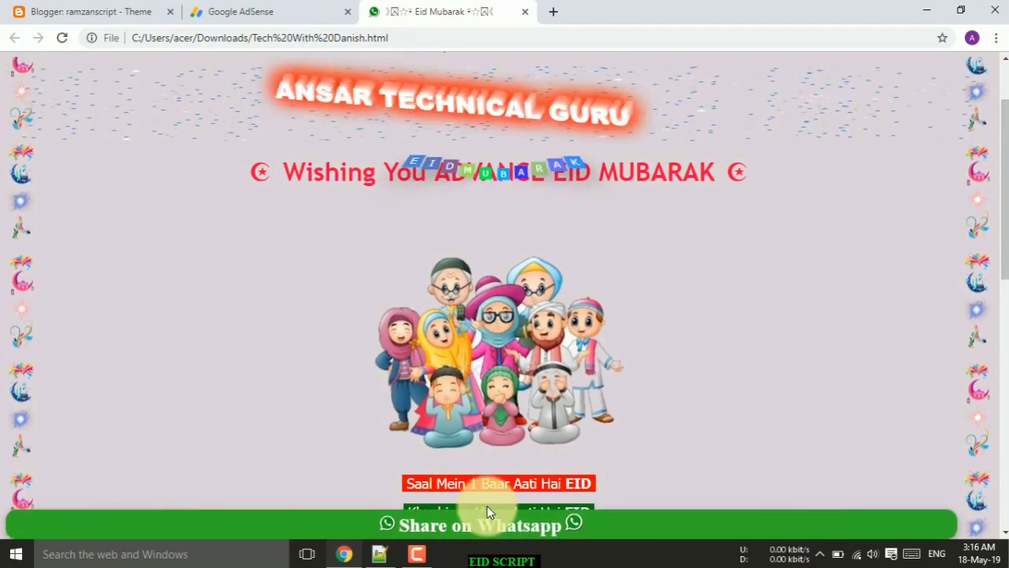
Preview the Eid Mubarak greeting page up to its countdown in a narrow window, and restore the full-size window.
click(958, 15)
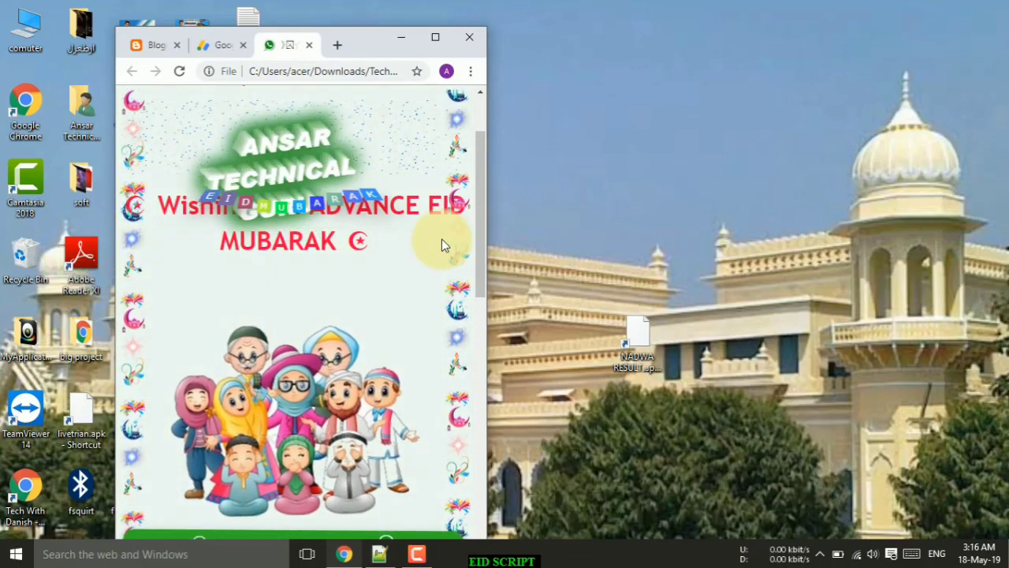
drag(480, 210, 506, 127)
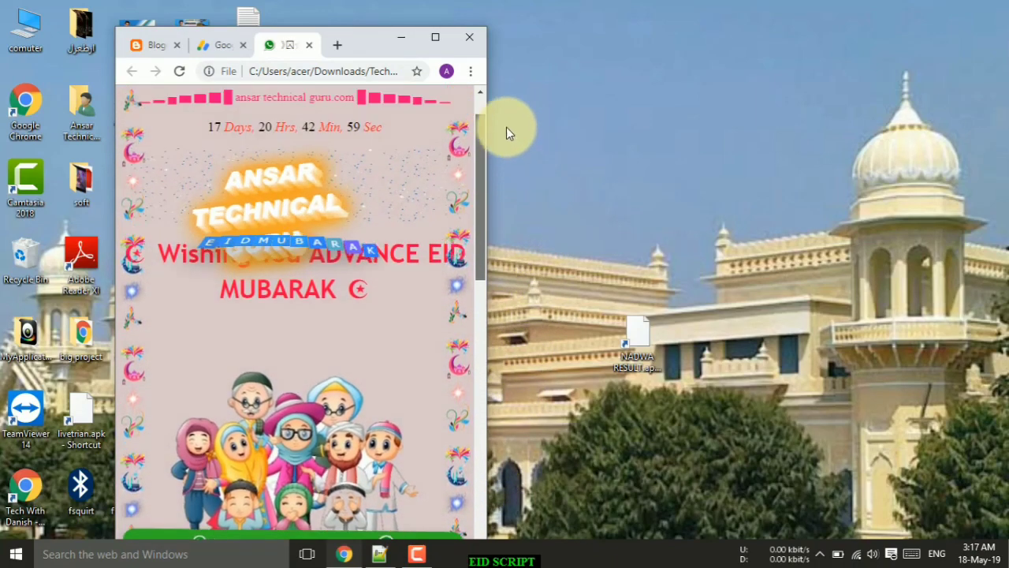
click(437, 37)
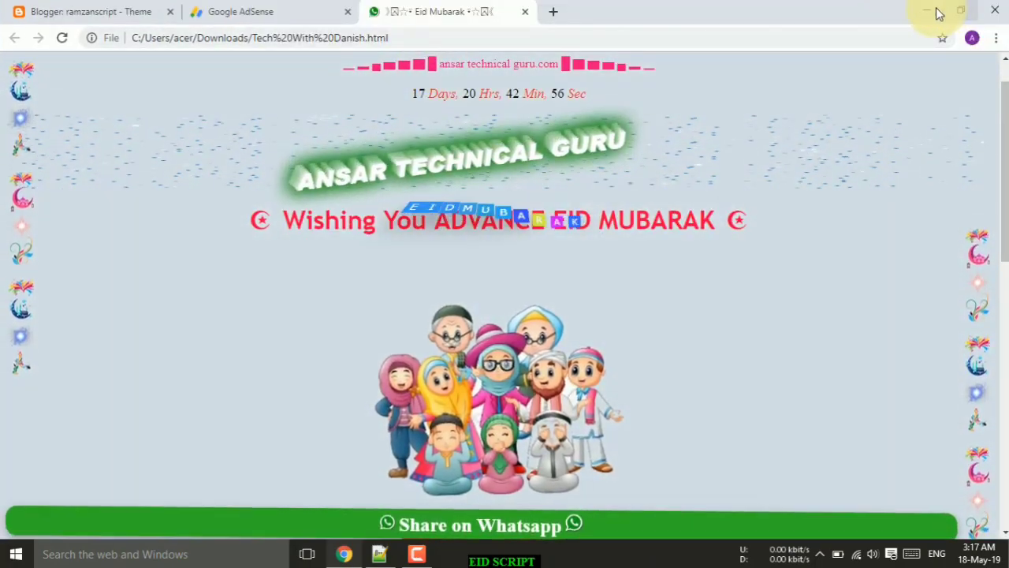
Open the Tech With Danish HTML file from the desktop in Notepad++ and go to the start of the code.
click(929, 8)
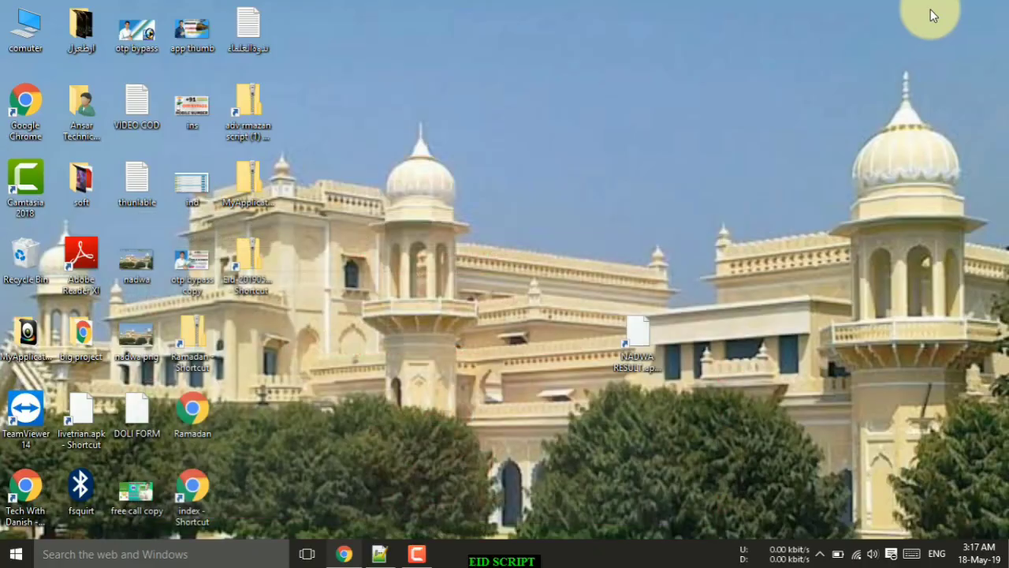
click(29, 478)
right_click(29, 478)
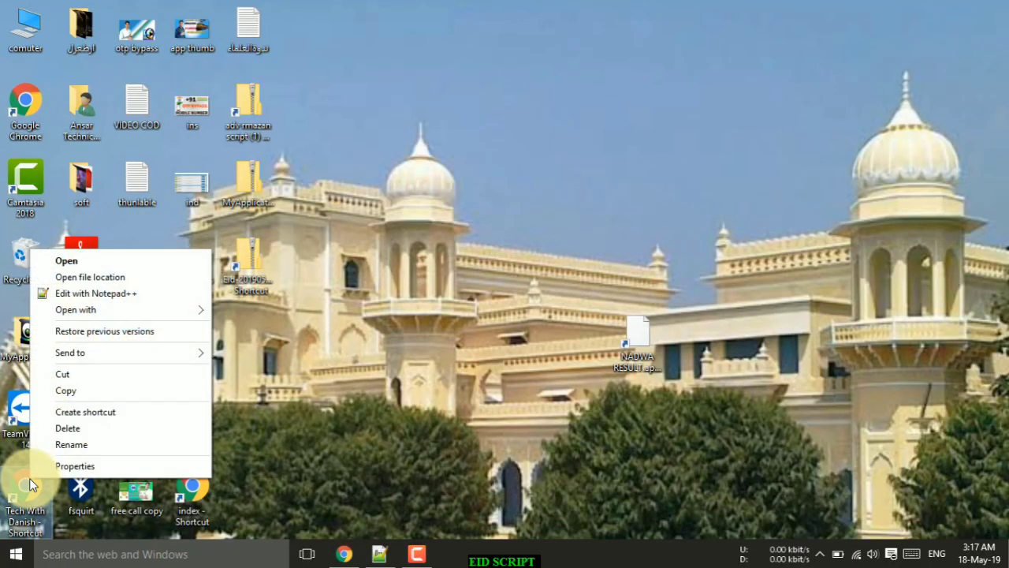
click(111, 289)
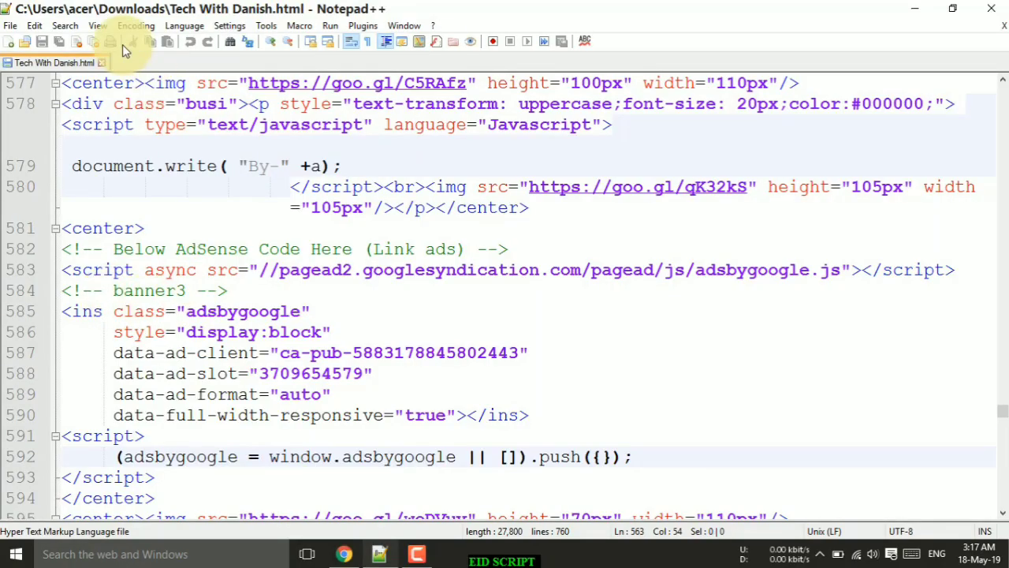
scroll(198, 149, up, 20)
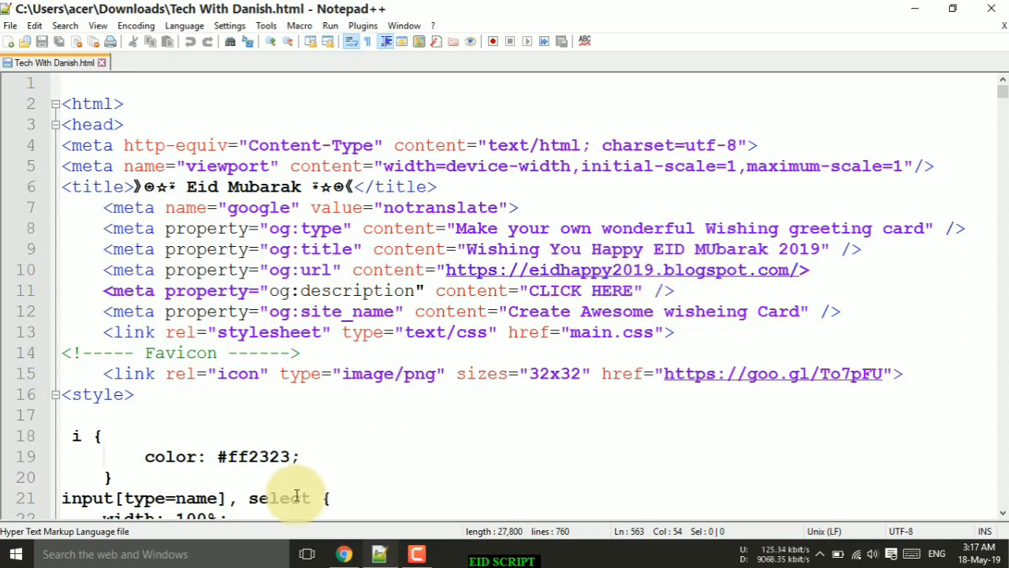
Switch to Blogger in Chrome and start creating a new blog from the ramzanscript blog list.
click(342, 555)
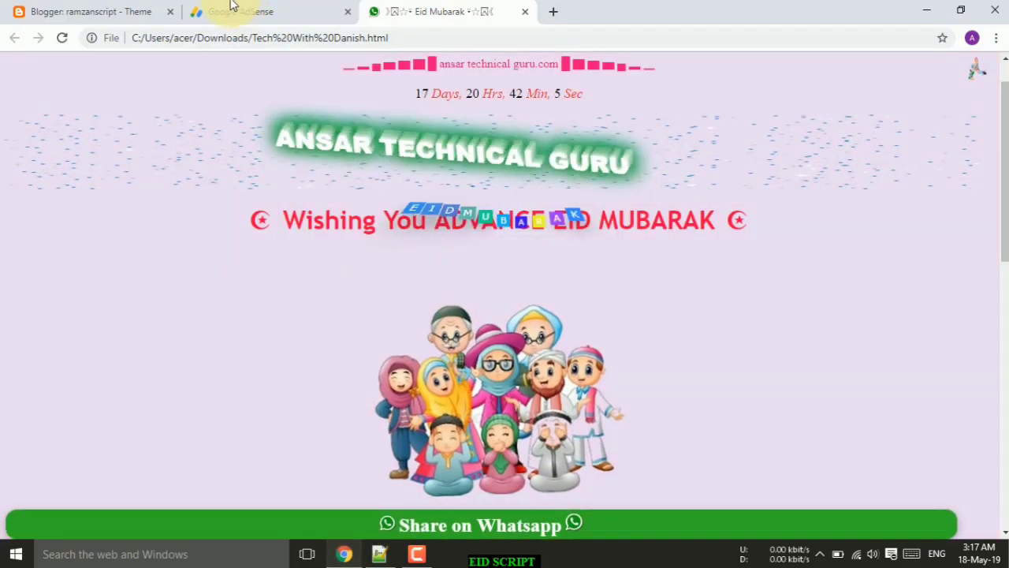
click(122, 18)
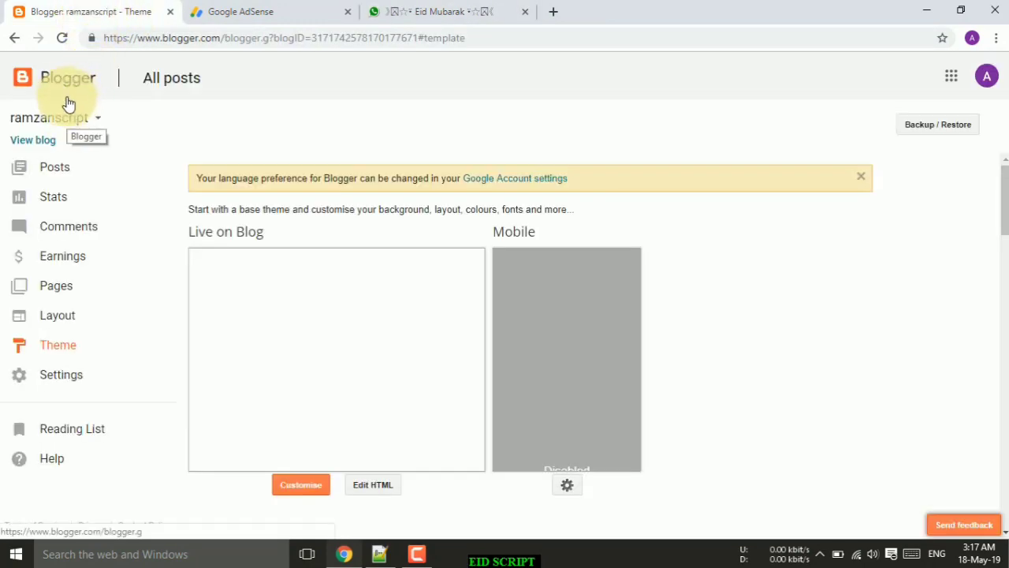
click(69, 119)
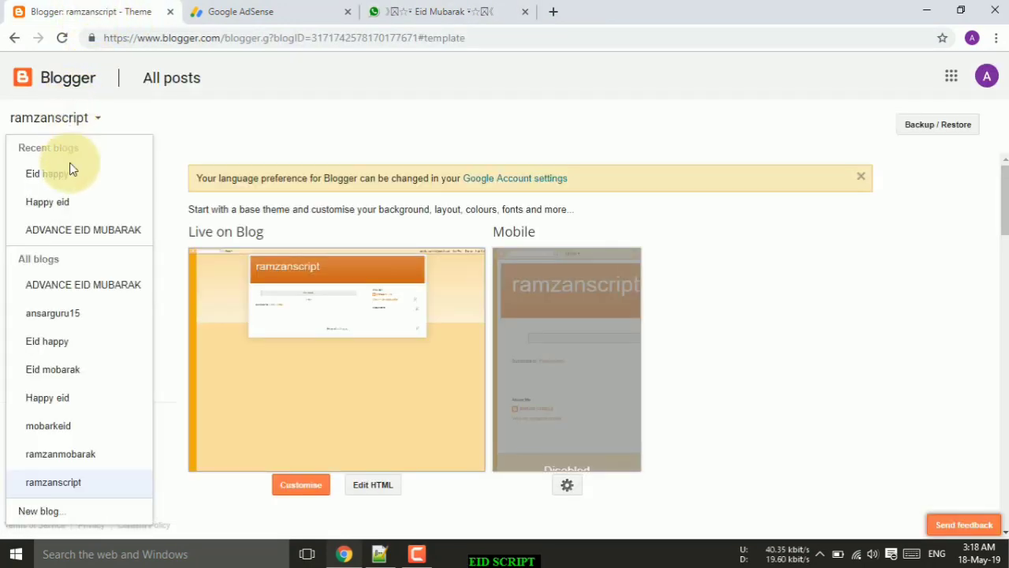
click(49, 119)
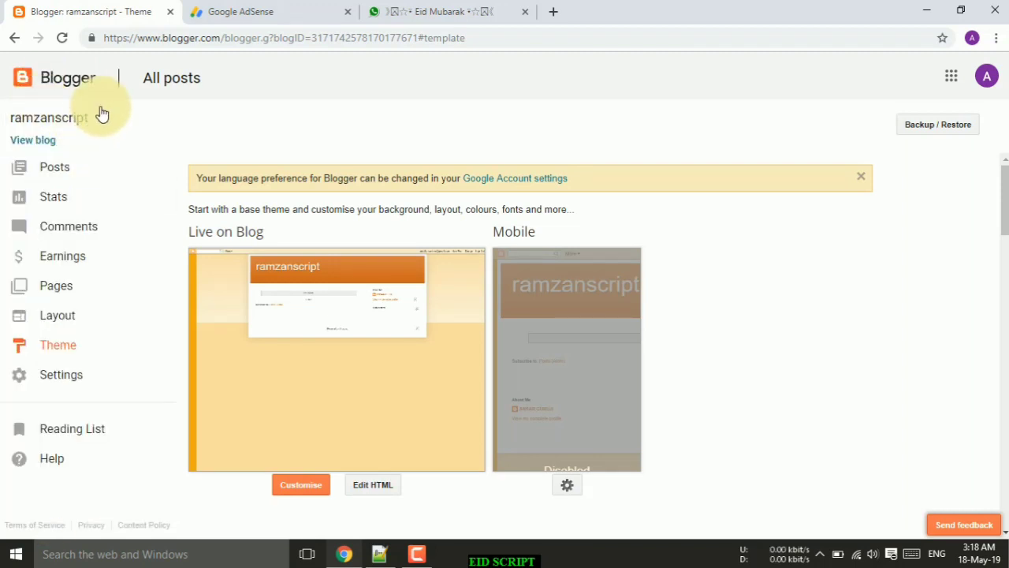
click(93, 120)
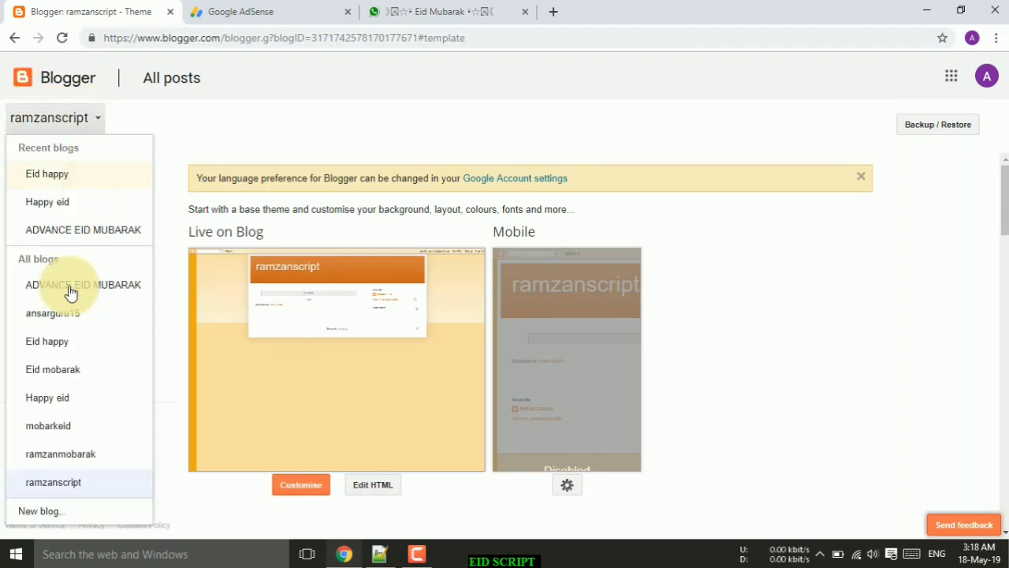
click(39, 511)
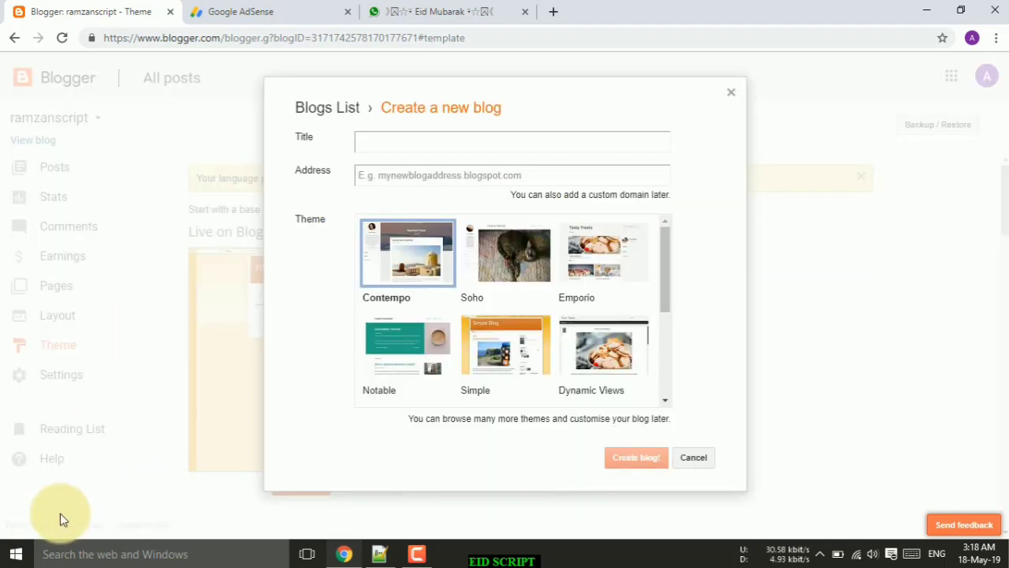
Title the new blog "EID HAPPY22019" and try the address eidhappy2019.blogspot.com.
click(402, 142)
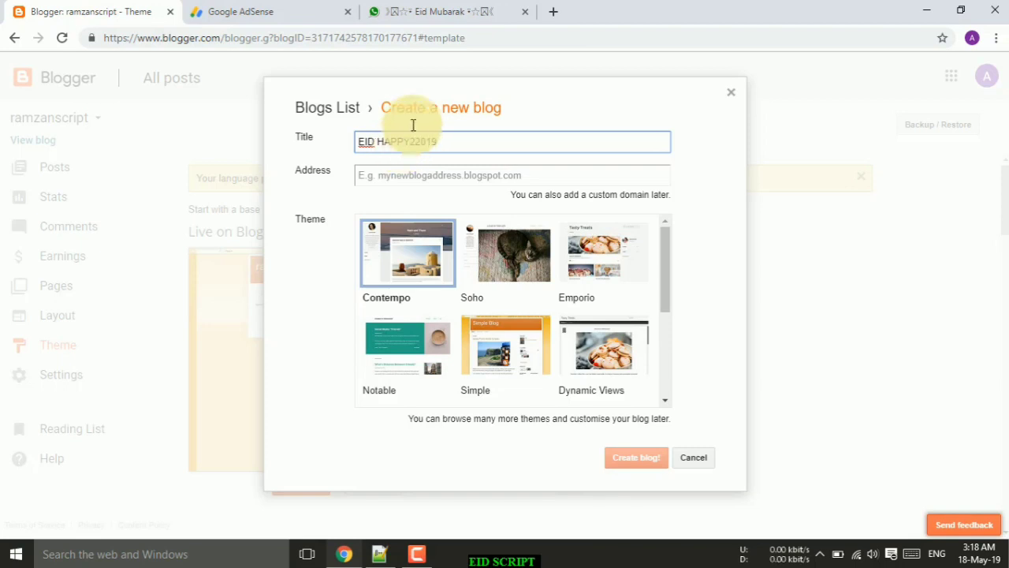
click(439, 176)
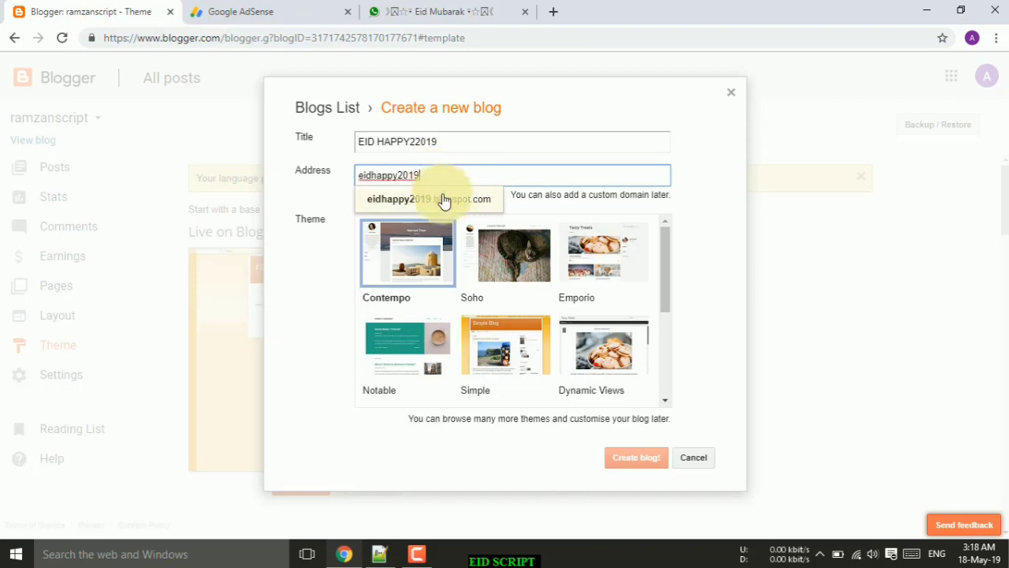
click(443, 201)
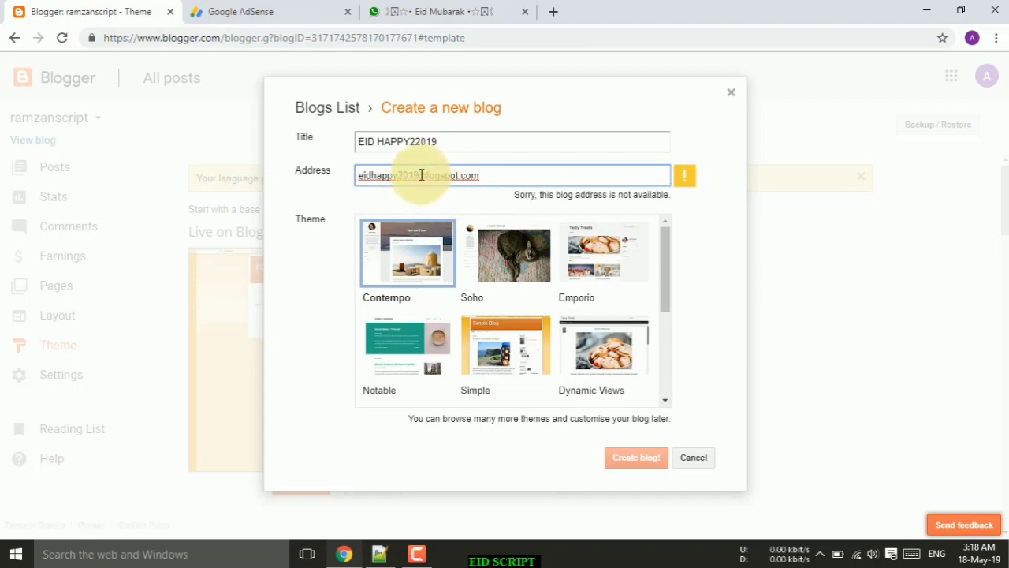
Change the new blog's address to eidhappy2.blogspot.com, copy it and submit the blog for creation.
key(BackSpace)
key(BackSpace)
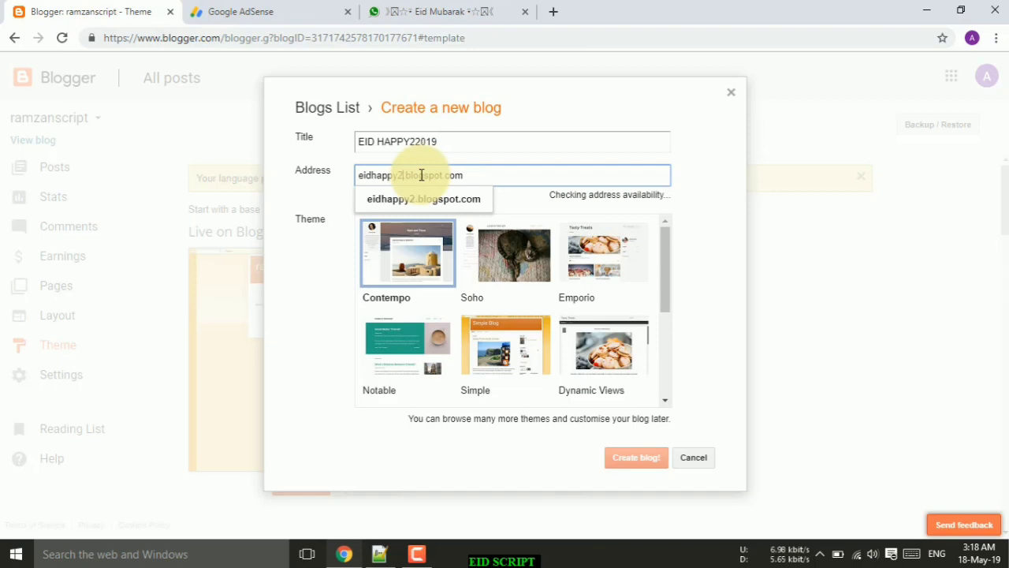
click(419, 199)
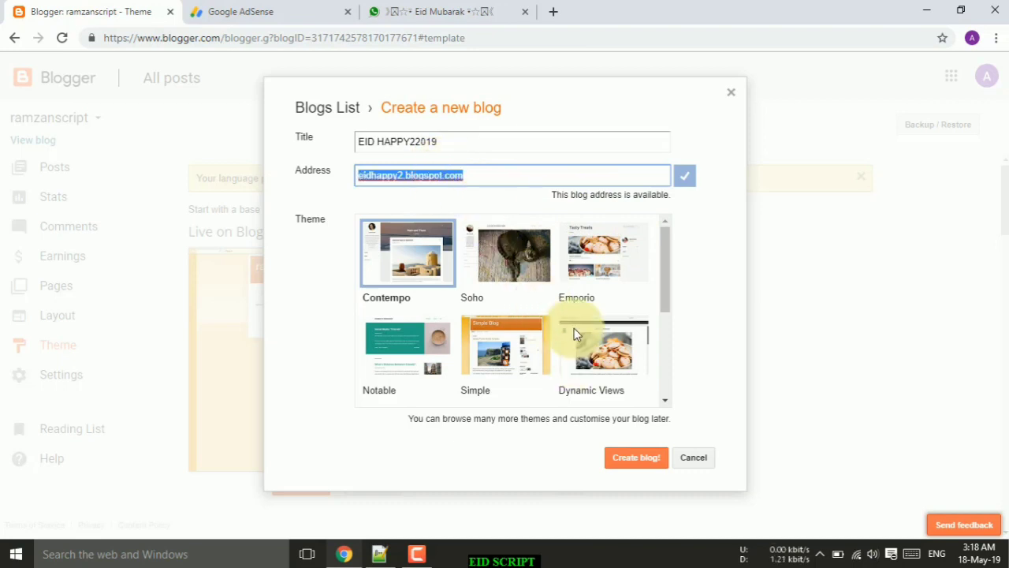
click(641, 459)
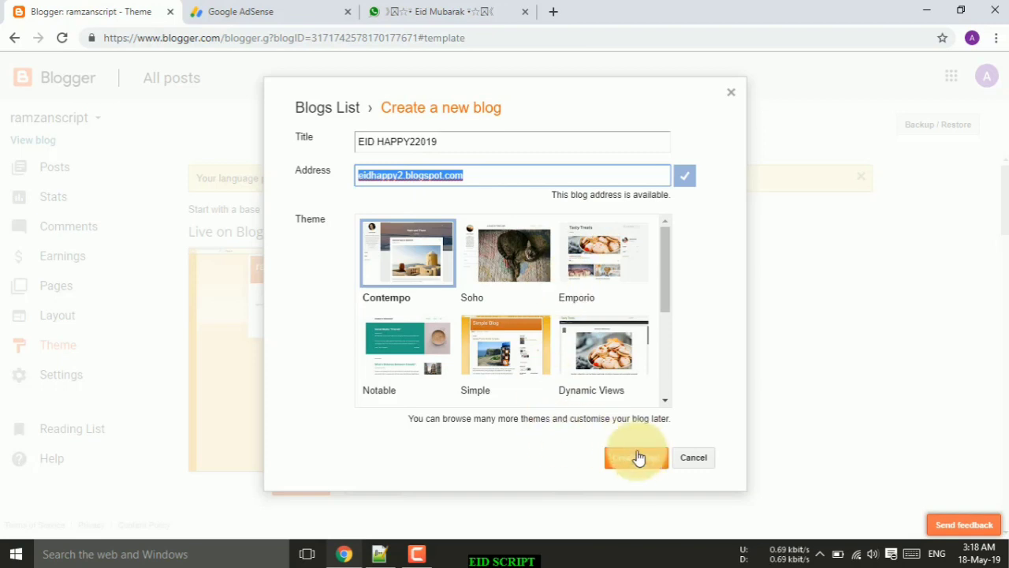
Switch to Notepad++ and replace the blog address in the og:url meta tag with eidhappy2.blogspot.com.
click(379, 554)
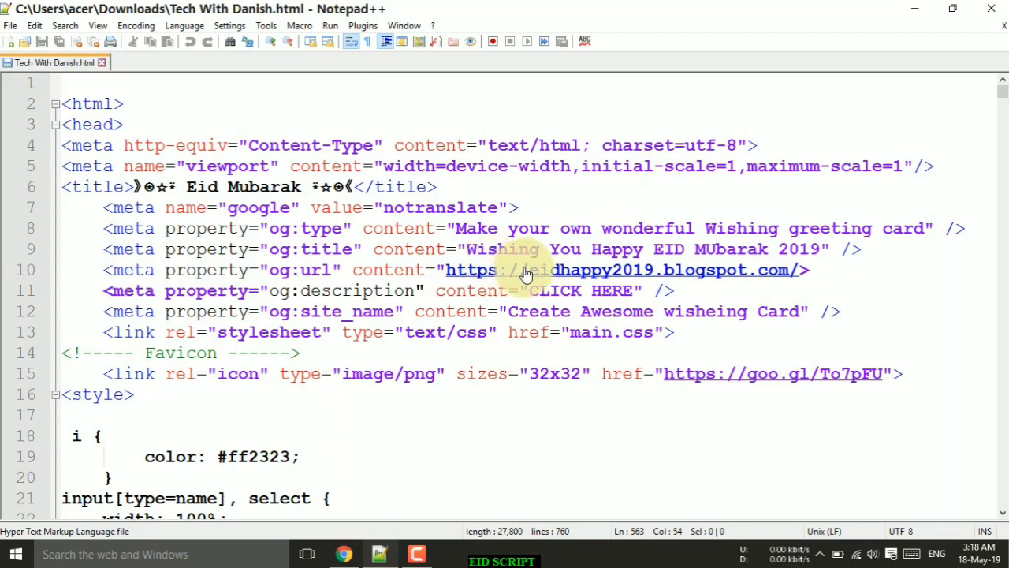
drag(530, 272, 765, 276)
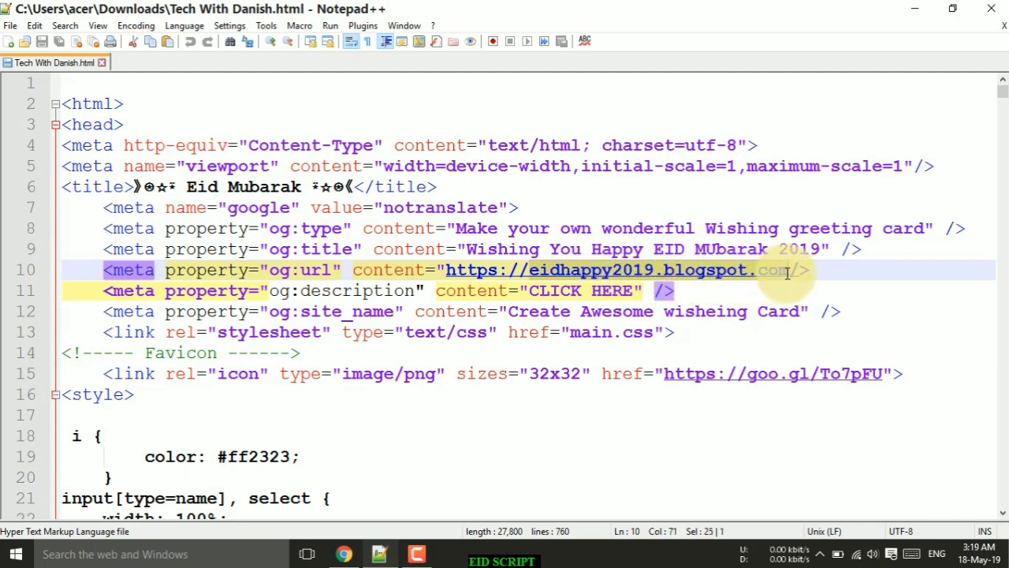
right_click(763, 272)
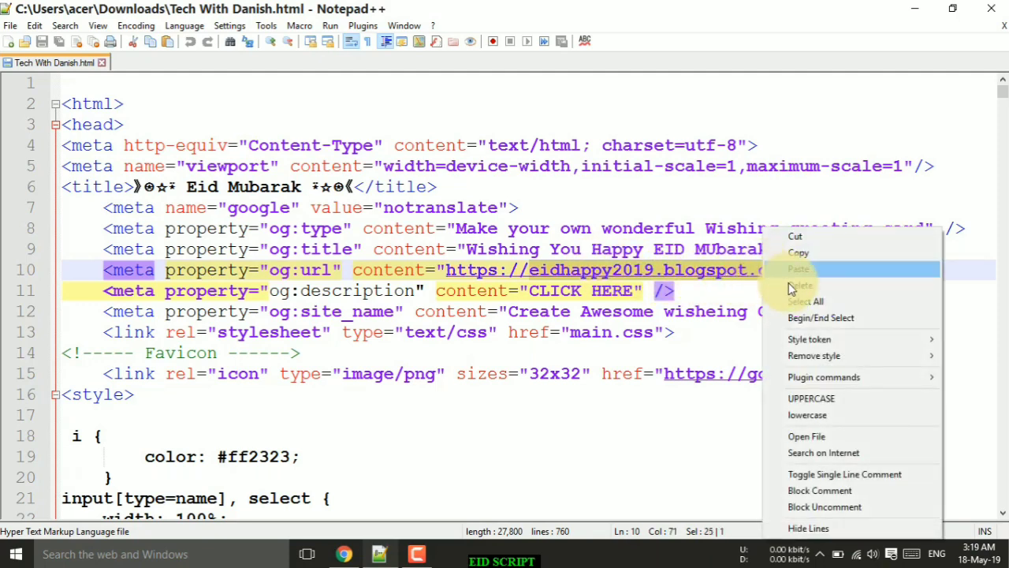
click(799, 271)
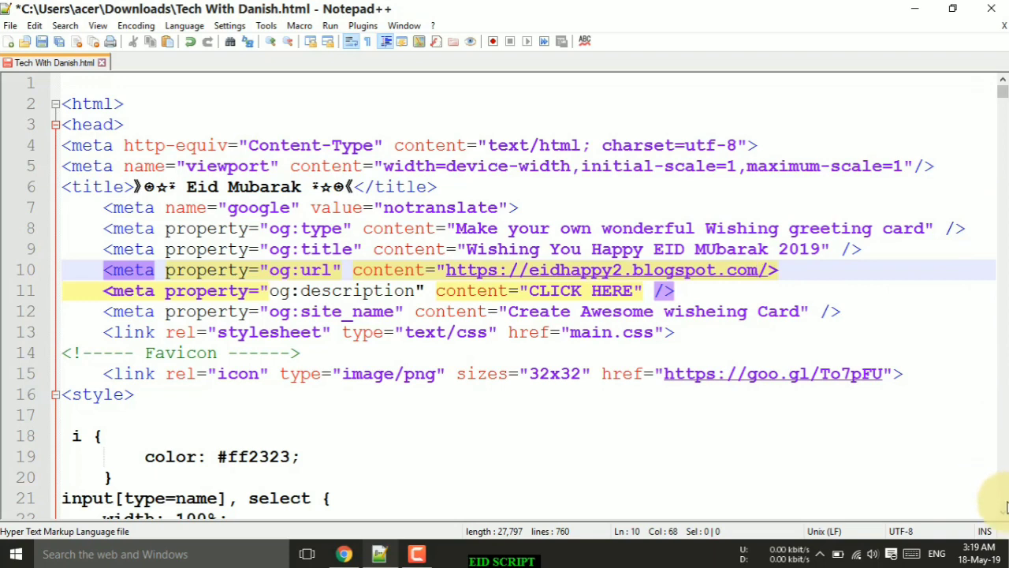
Locate the header AdSense code block (468x60 display ads) in the HTML file and switch to the Google AdSense home page in Chrome.
drag(1004, 514, 1004, 514)
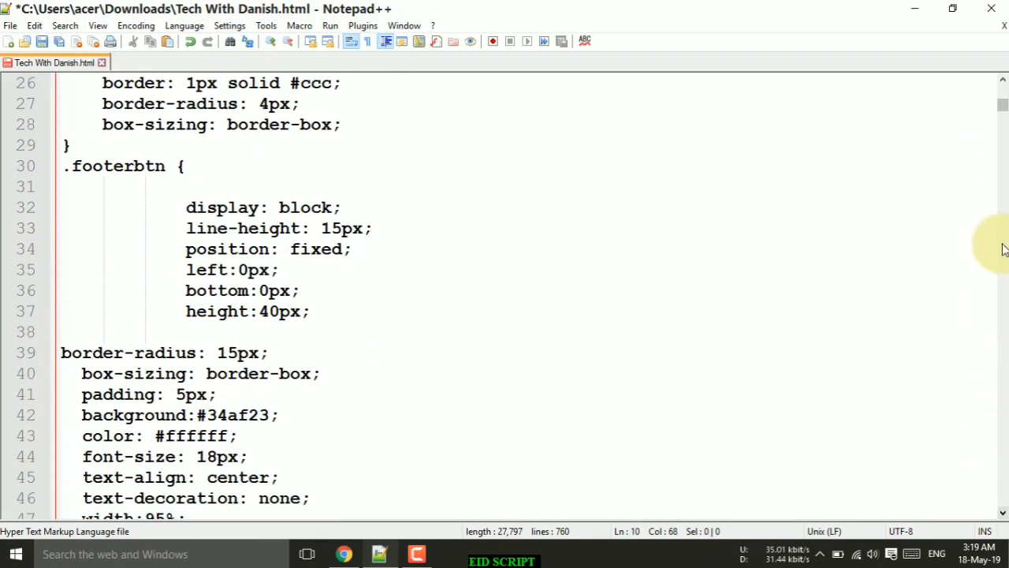
drag(1001, 108, 1000, 327)
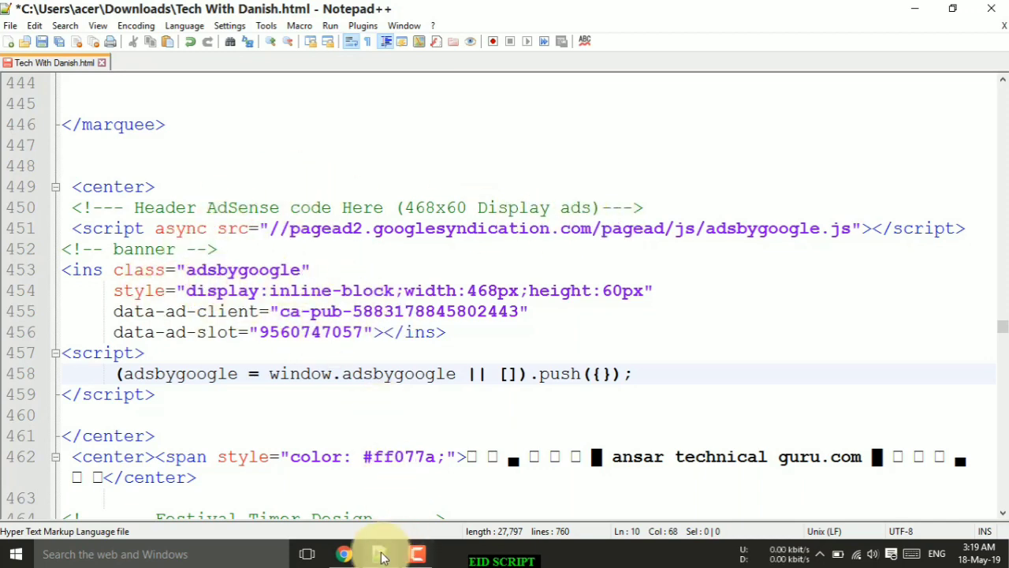
click(344, 552)
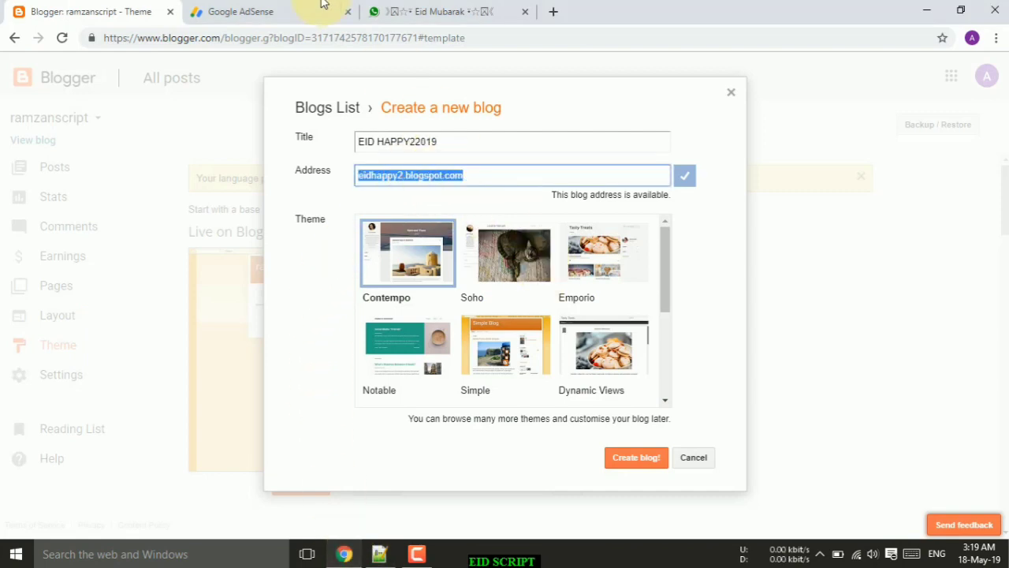
click(254, 19)
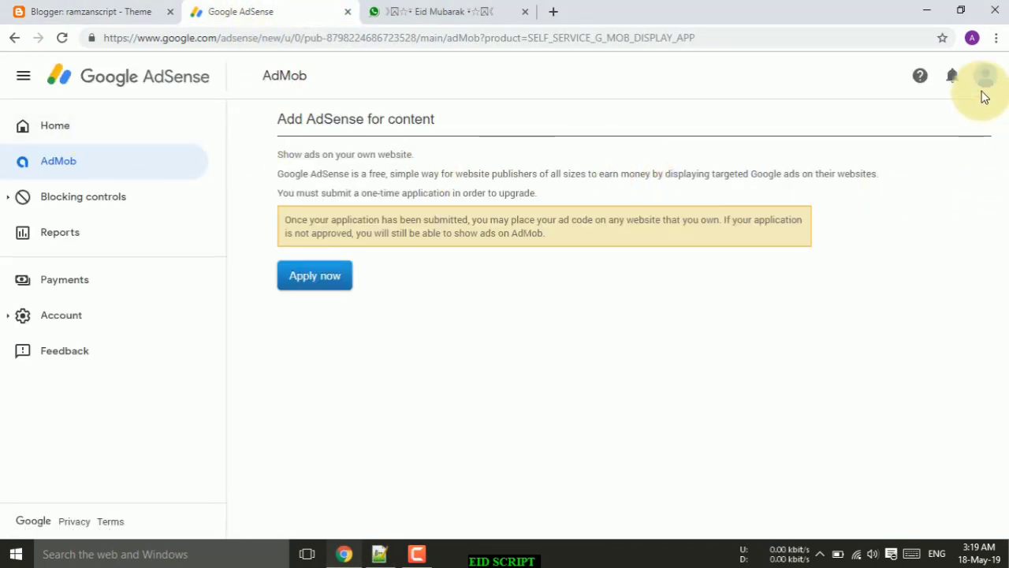
click(142, 124)
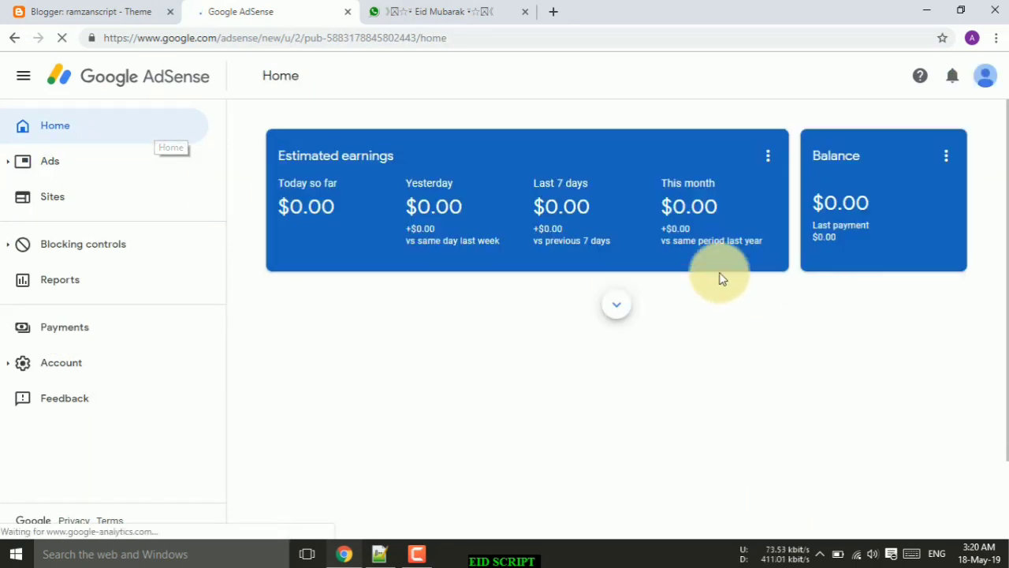
Open the AdSense ad units page and start a new display ad unit.
click(50, 165)
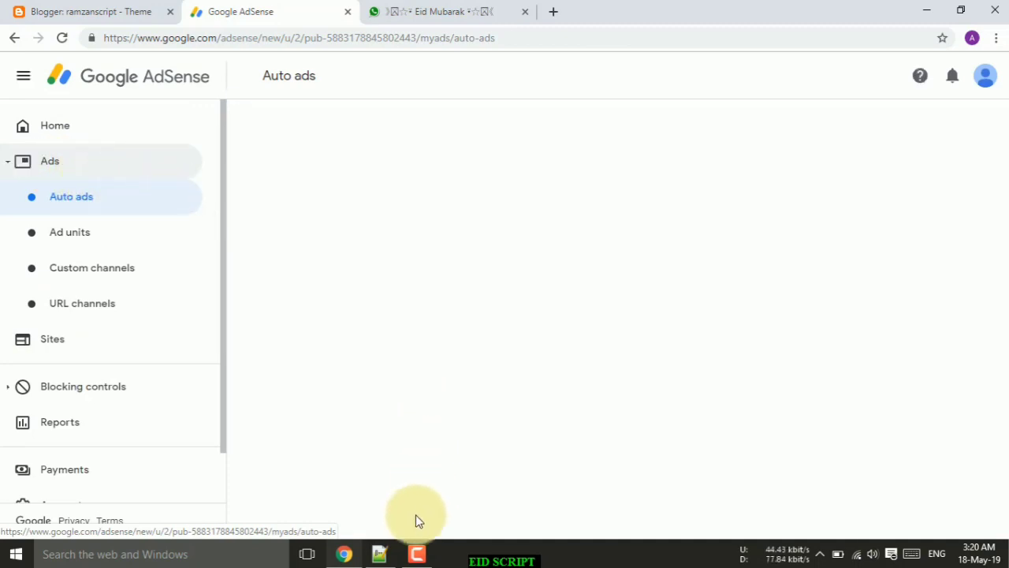
click(418, 555)
click(418, 555)
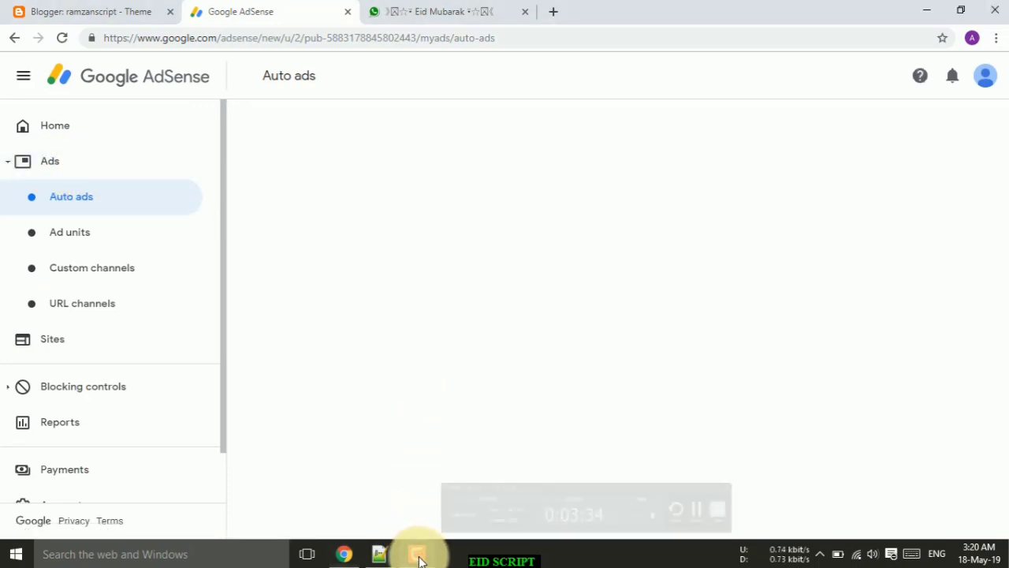
click(106, 240)
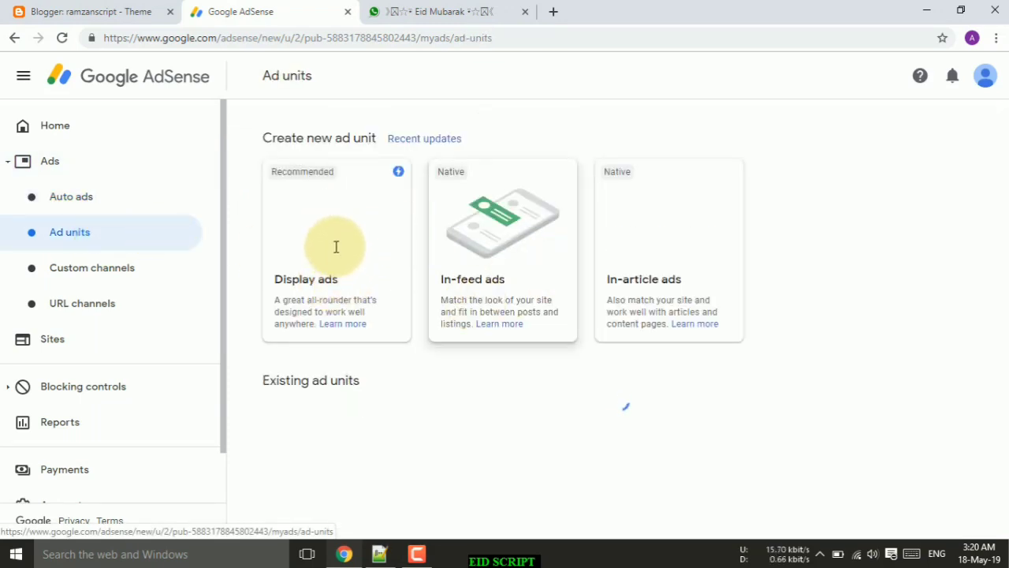
click(331, 284)
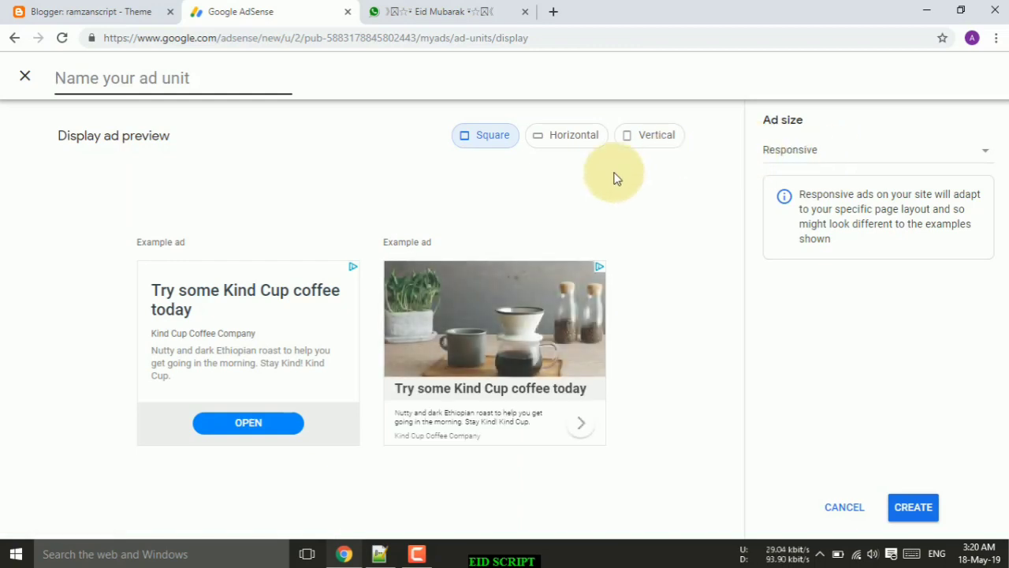
Name the ad unit "eidhappy banner" and check the required header ad size in the HTML file in Notepad++.
click(101, 75)
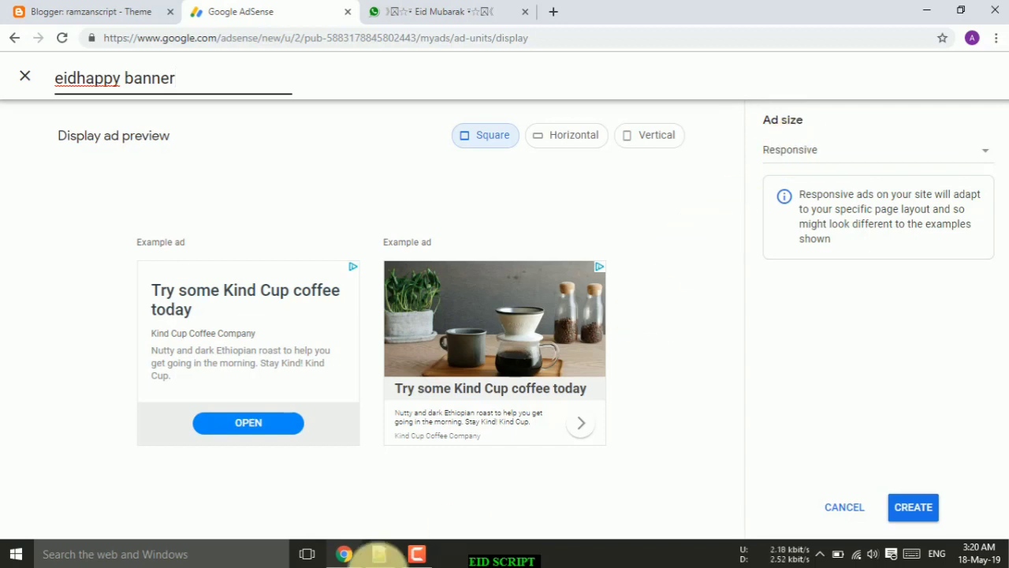
click(377, 554)
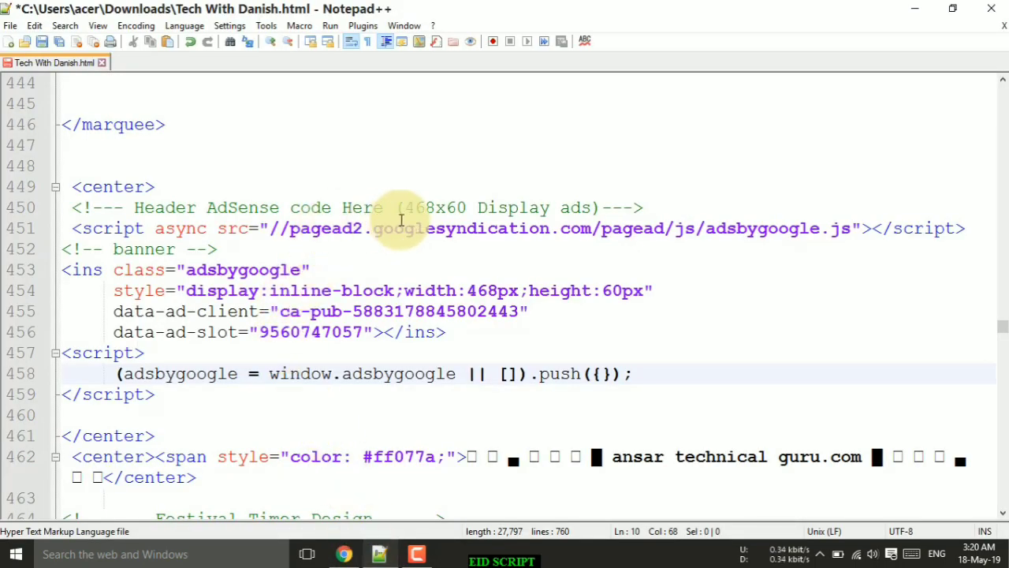
click(347, 556)
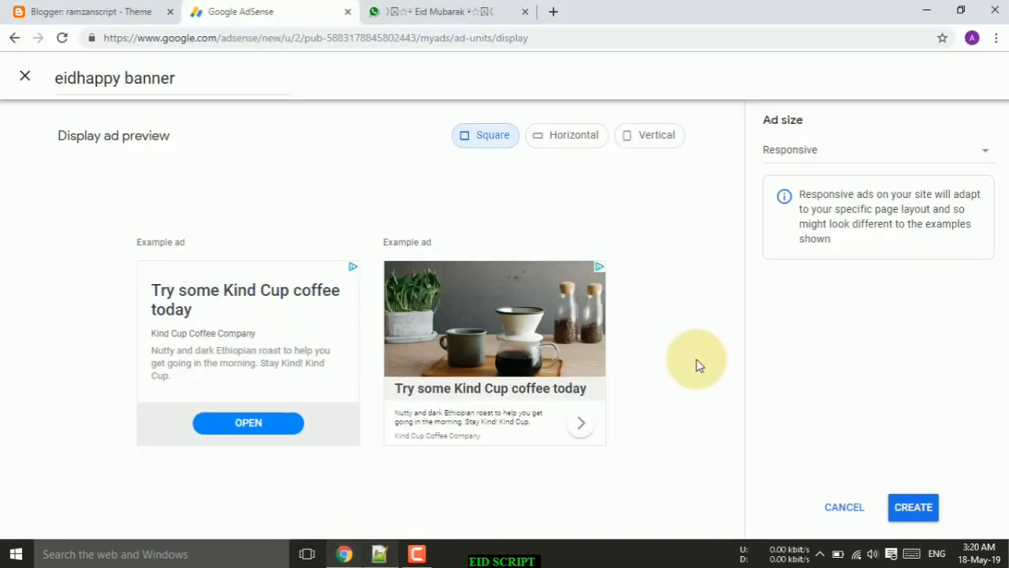
Set the ad size to fixed with a width of 468 and a height of 60, and create the ad unit.
click(897, 168)
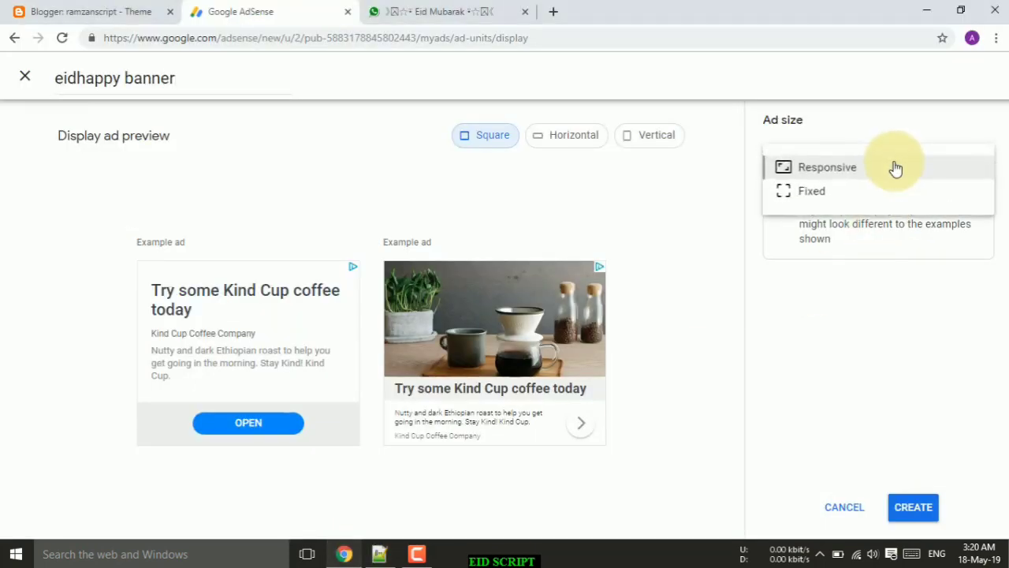
click(852, 199)
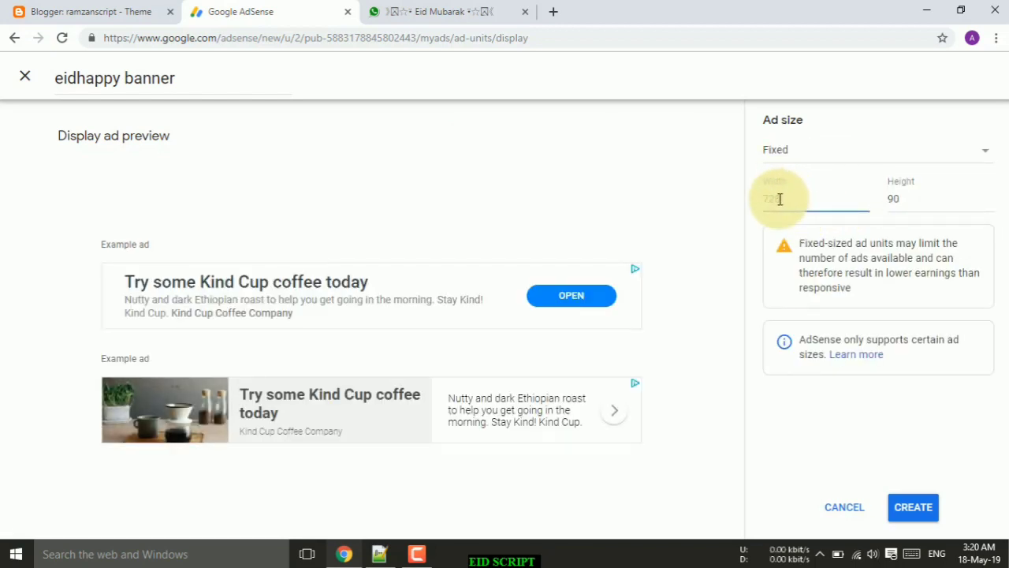
key(BackSpace)
key(BackSpace)
key(BackSpace)
text(4)
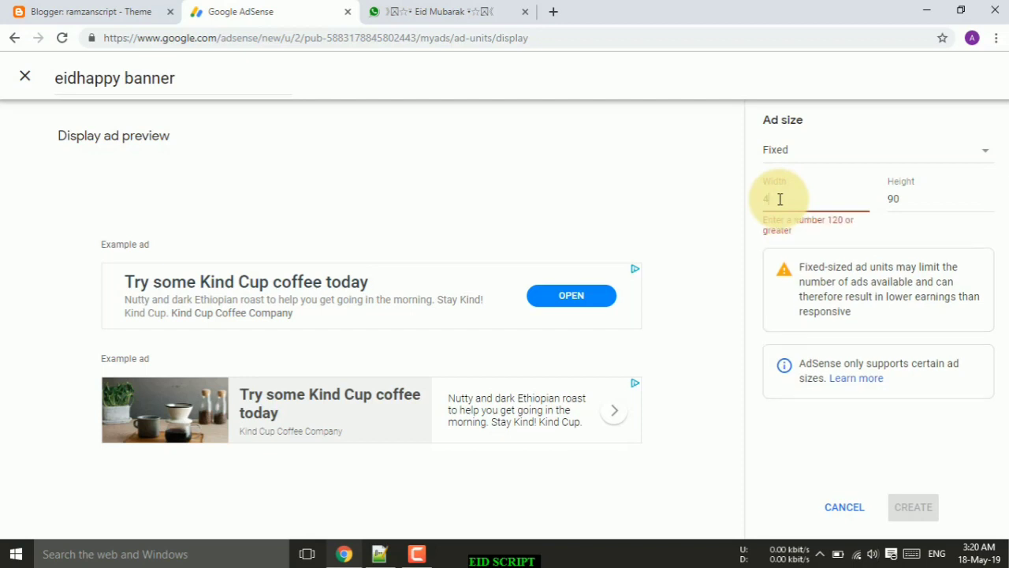
text(68)
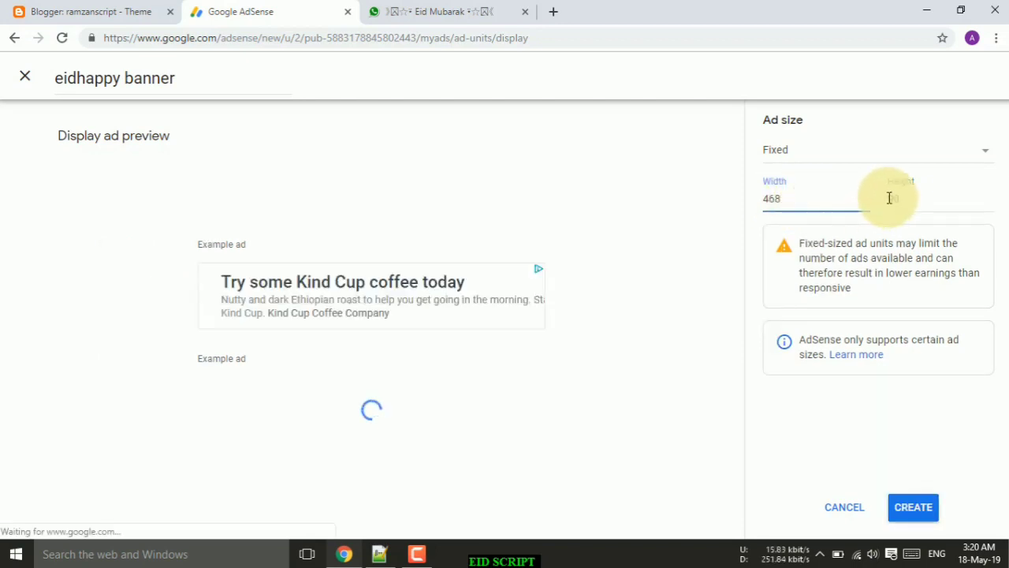
key(BackSpace)
key(BackSpace)
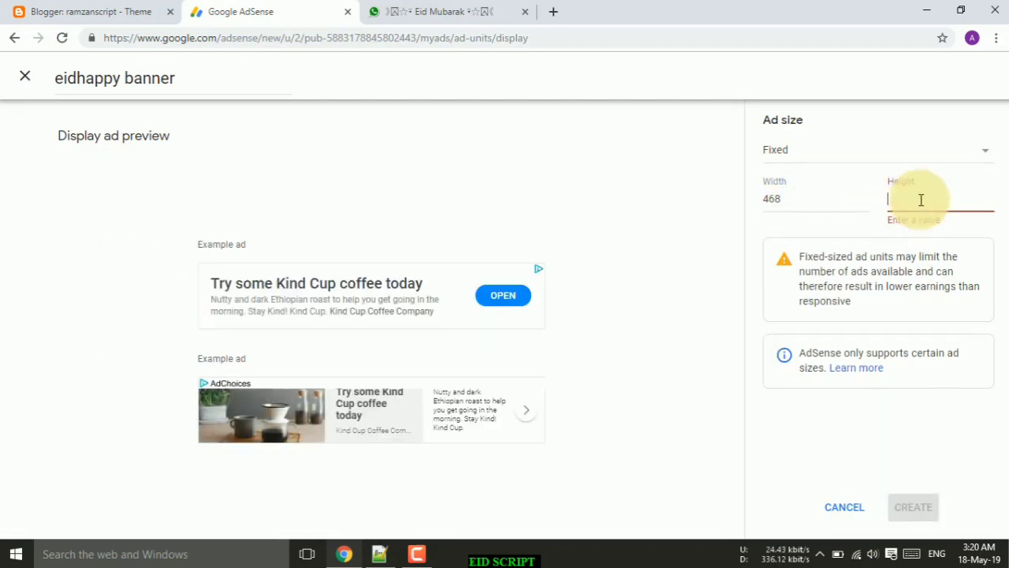
text(60)
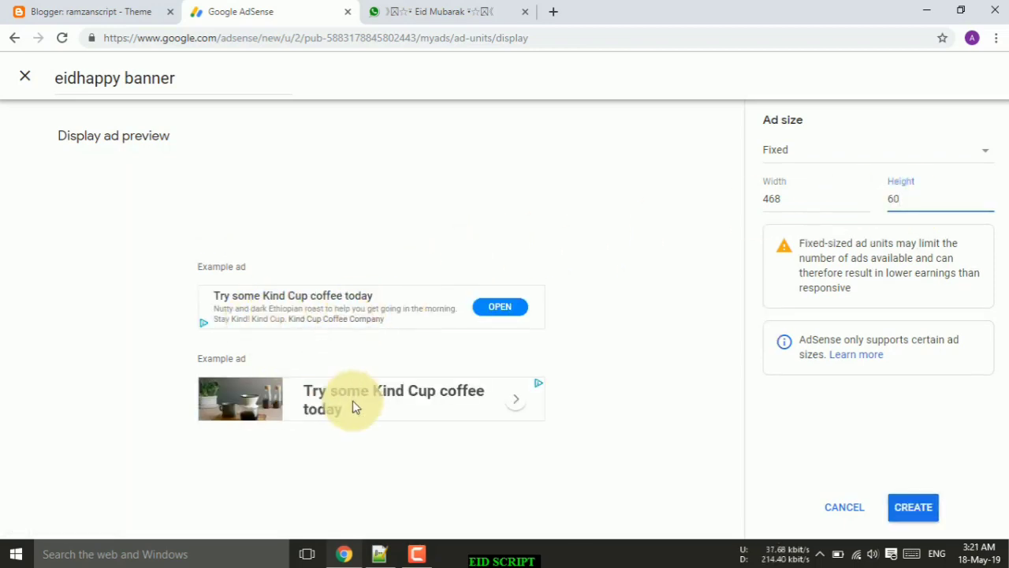
click(913, 507)
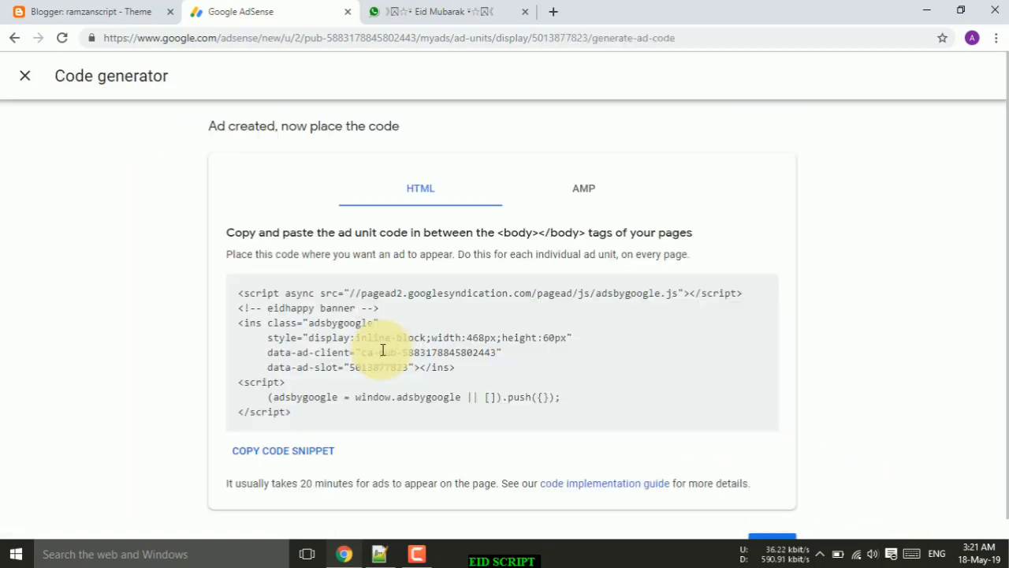
Copy the banner ad's code snippet and paste it over the ins block of the header AdSense code in Notepad++.
click(286, 462)
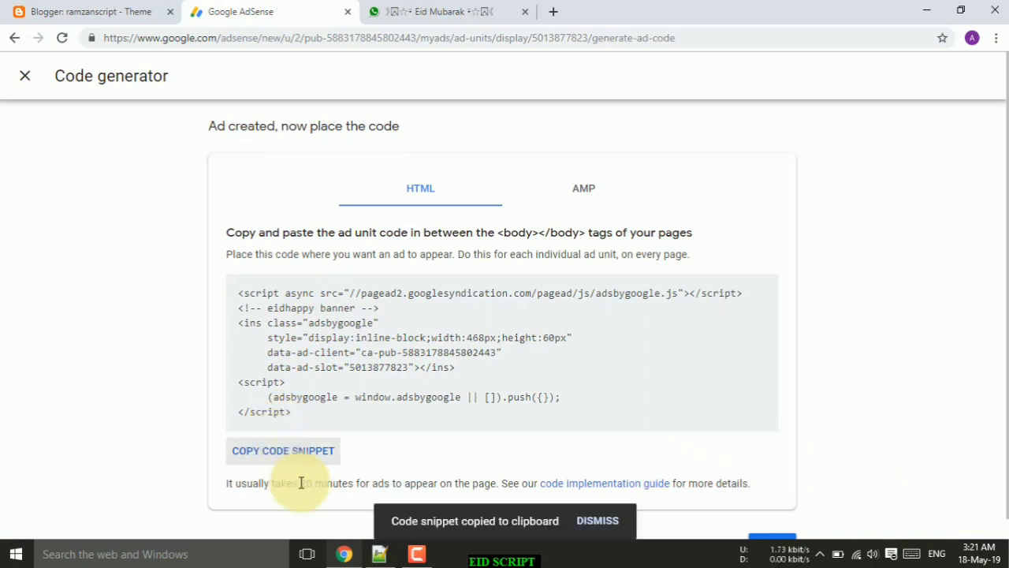
click(377, 555)
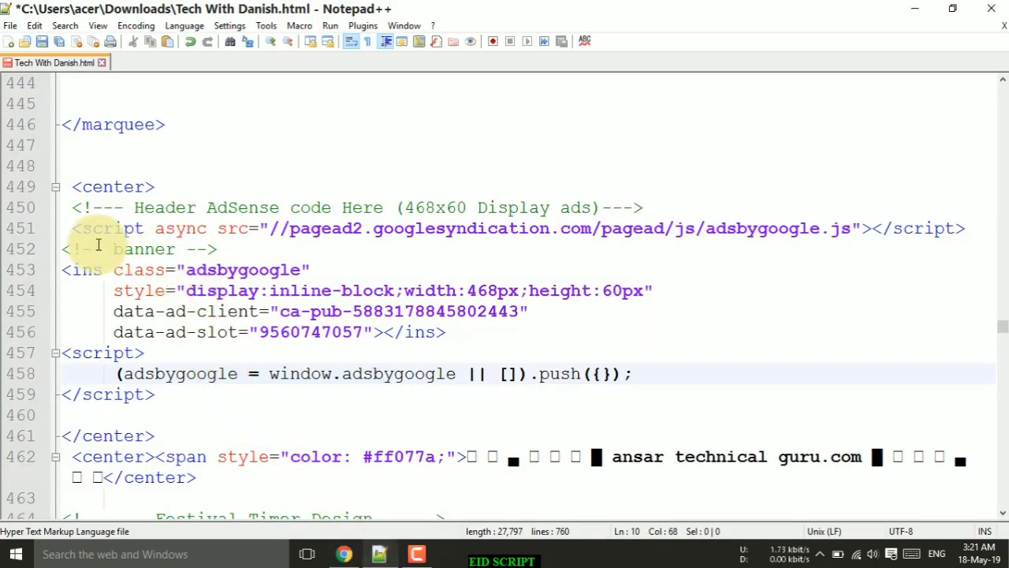
drag(76, 228, 79, 231)
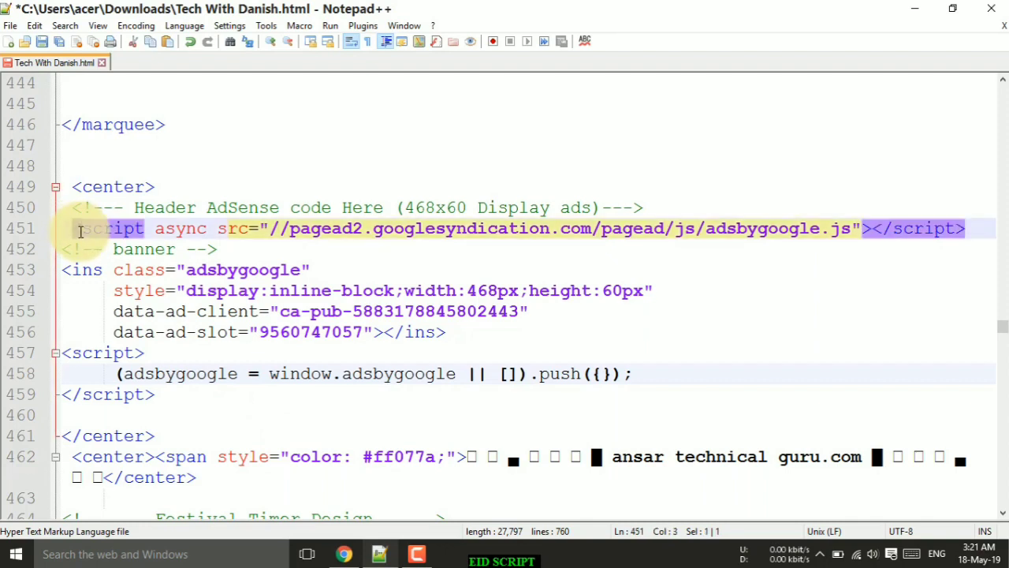
click(189, 290)
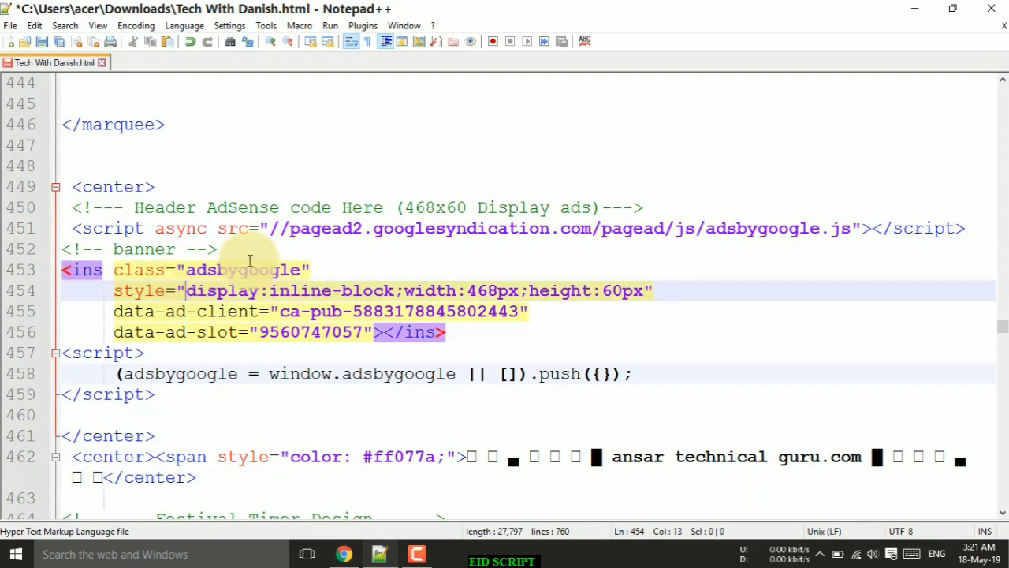
click(292, 268)
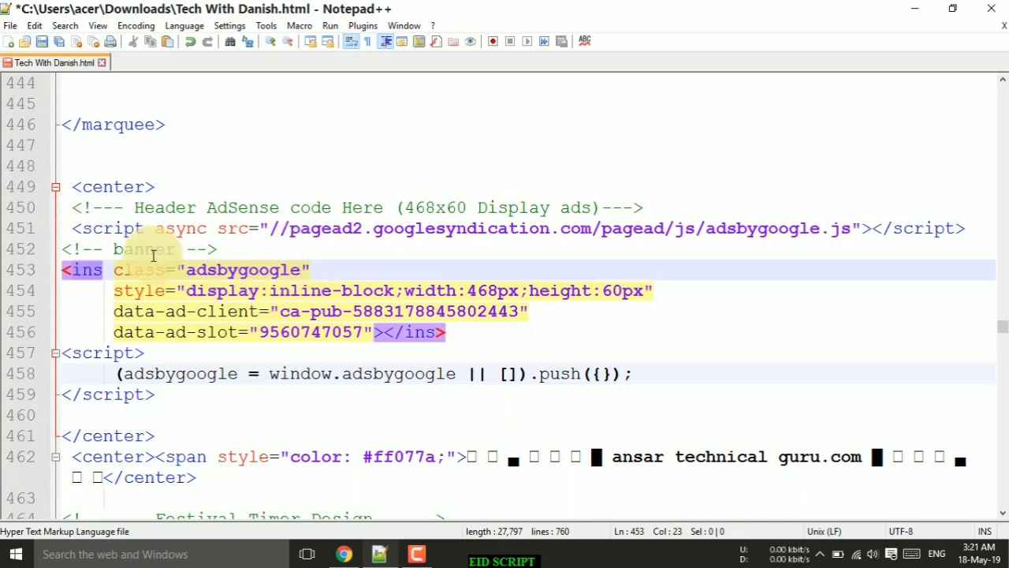
click(65, 273)
drag(73, 273, 450, 334)
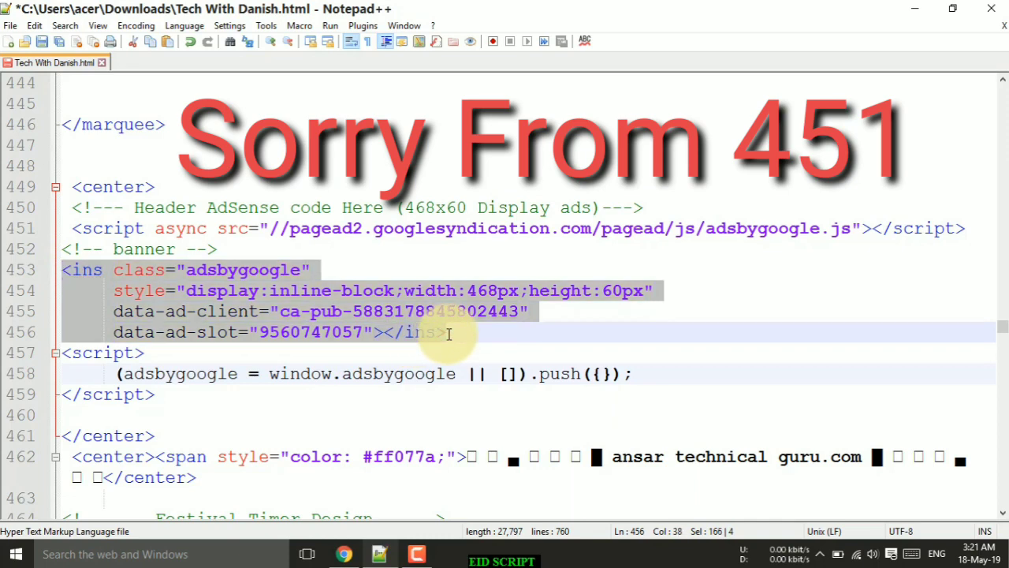
right_click(214, 279)
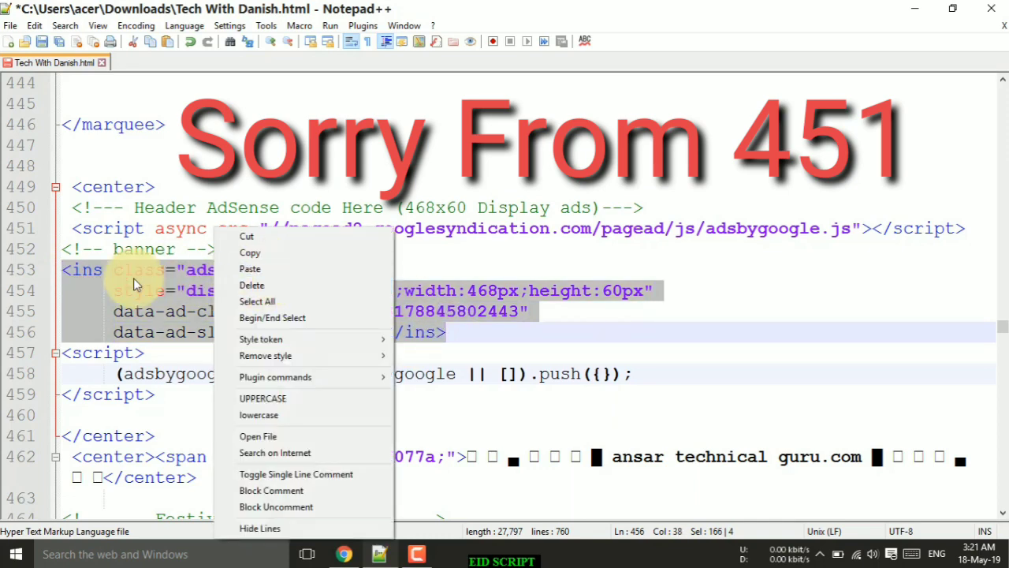
click(243, 269)
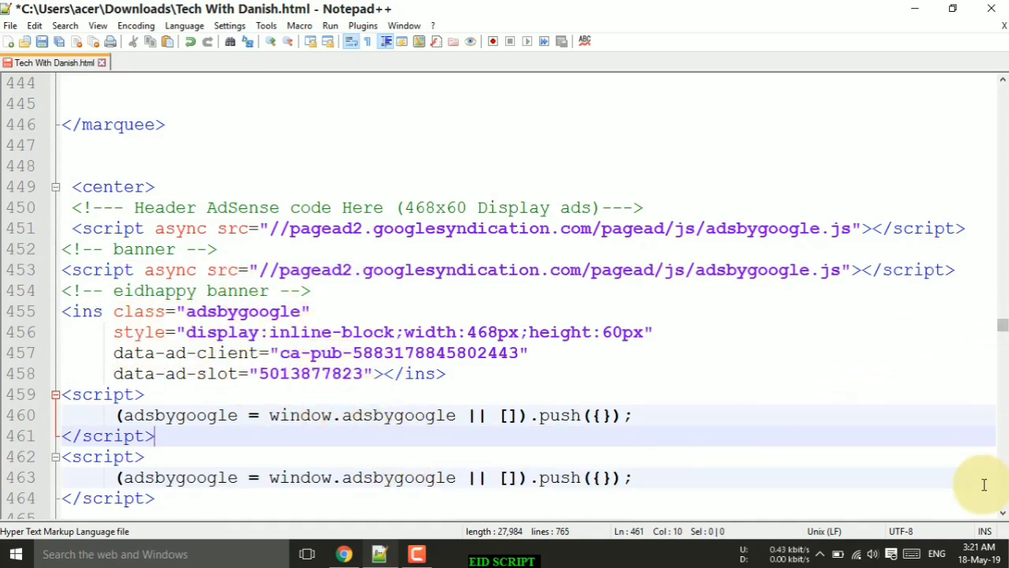
Locate the center AdSense code block in the HTML file, and create a responsive display ad unit named "eidhappy responsive" in AdSense in Chrome.
scroll(1004, 516, down, 20)
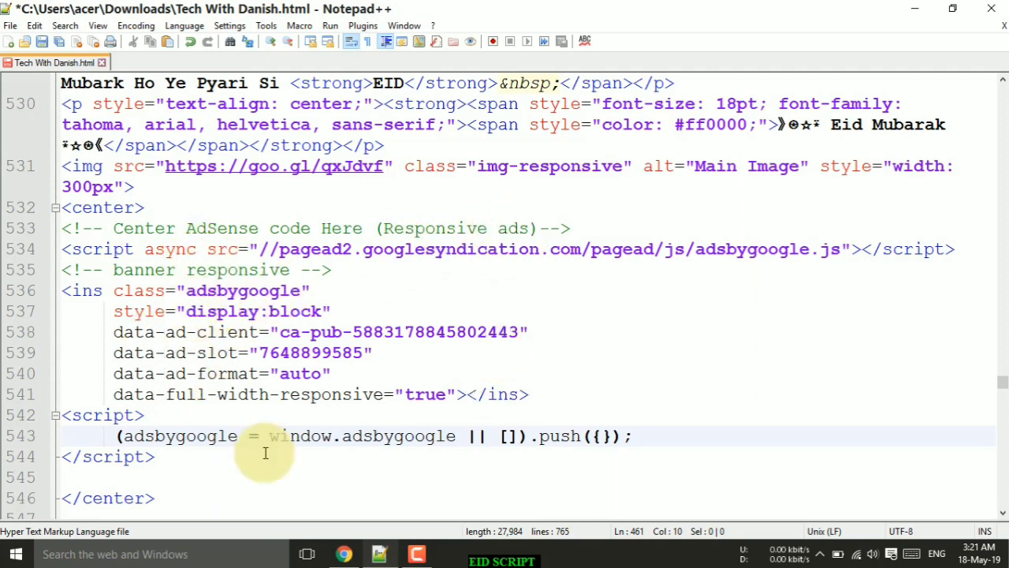
click(347, 554)
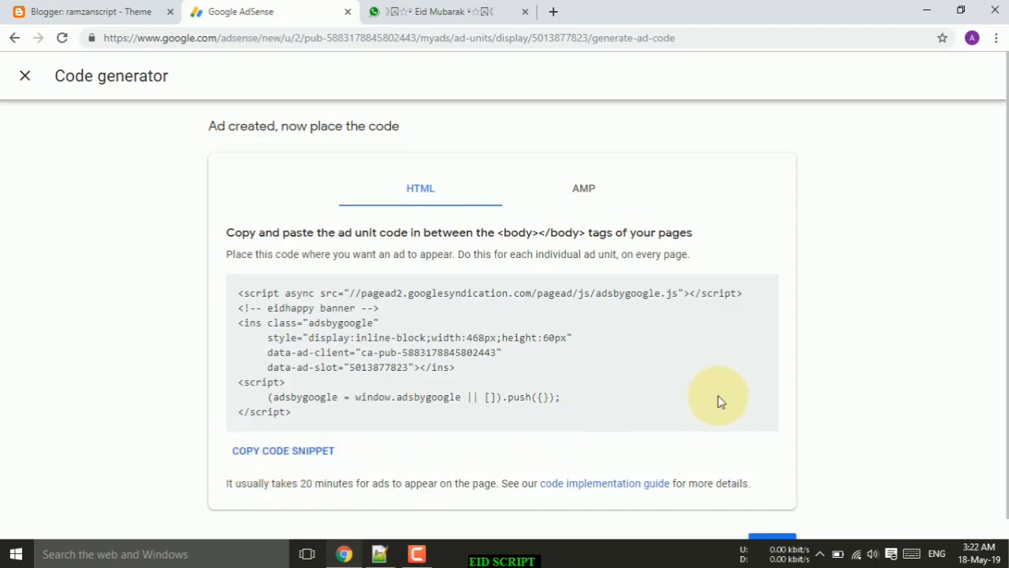
scroll(721, 402, down, 1)
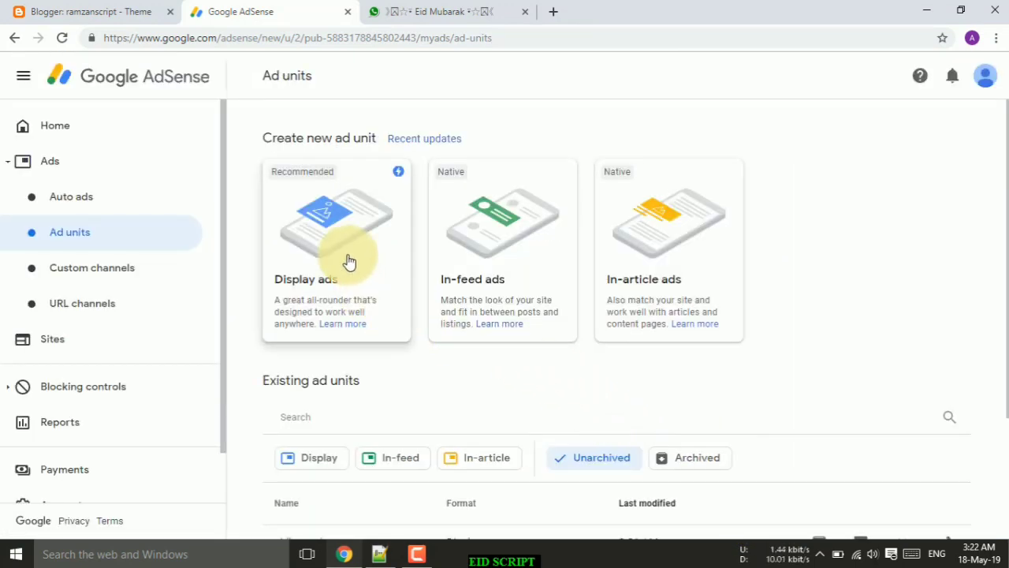
click(348, 261)
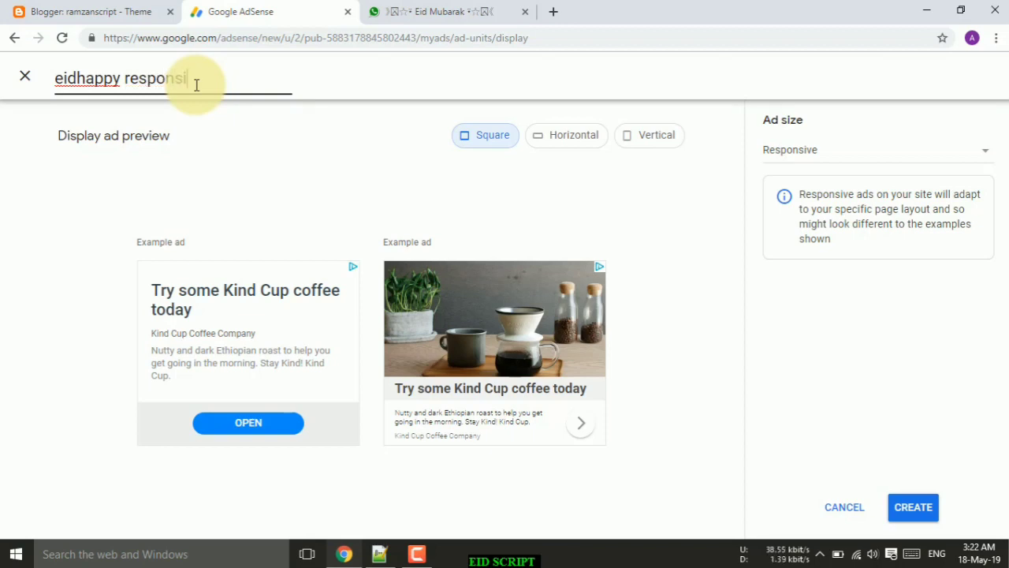
click(783, 150)
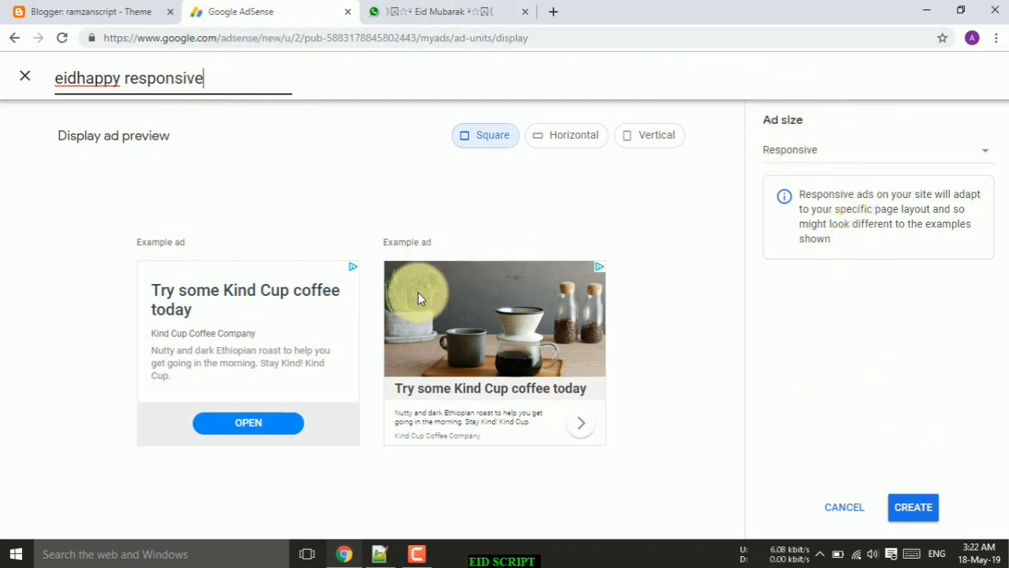
click(938, 510)
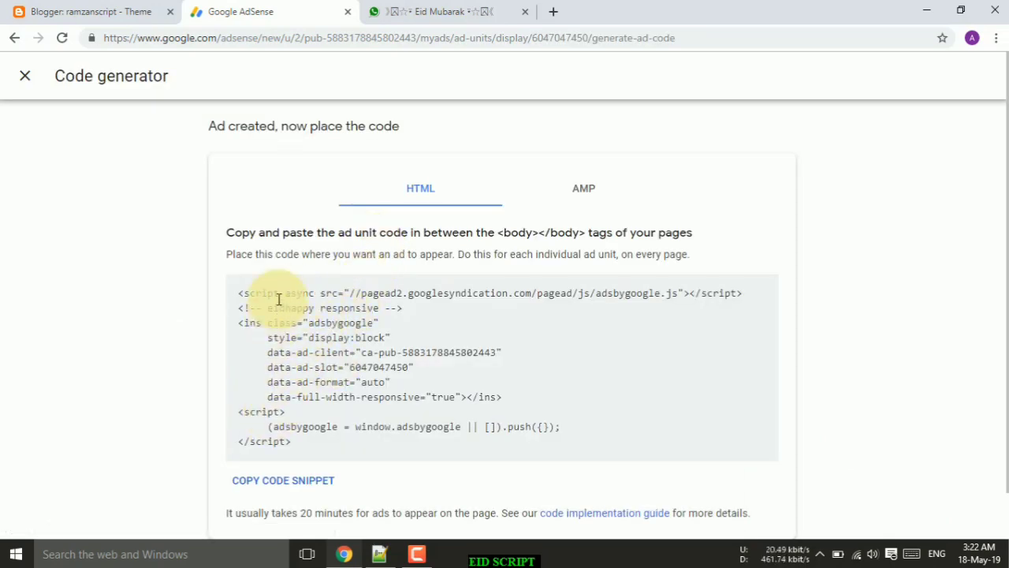
Copy the responsive ad's code snippet and paste it in Notepad++ over the center AdSense code from its first script line through the ins block.
click(289, 489)
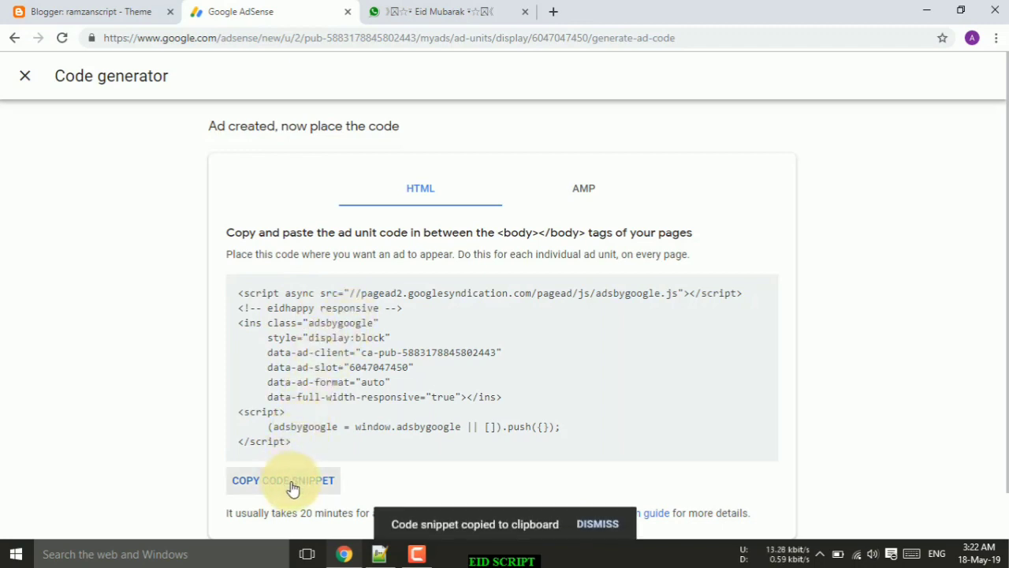
click(378, 555)
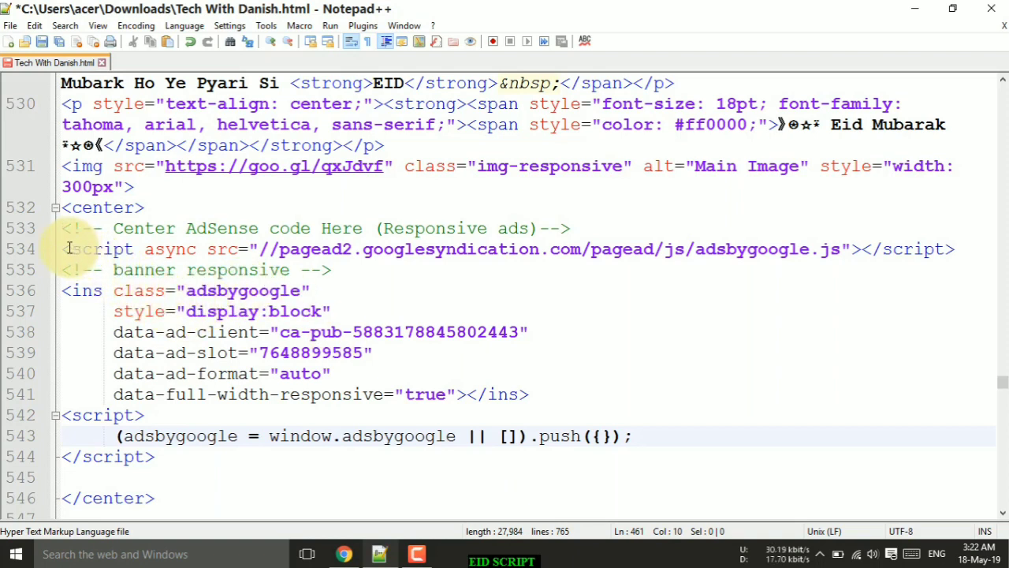
drag(64, 243, 528, 400)
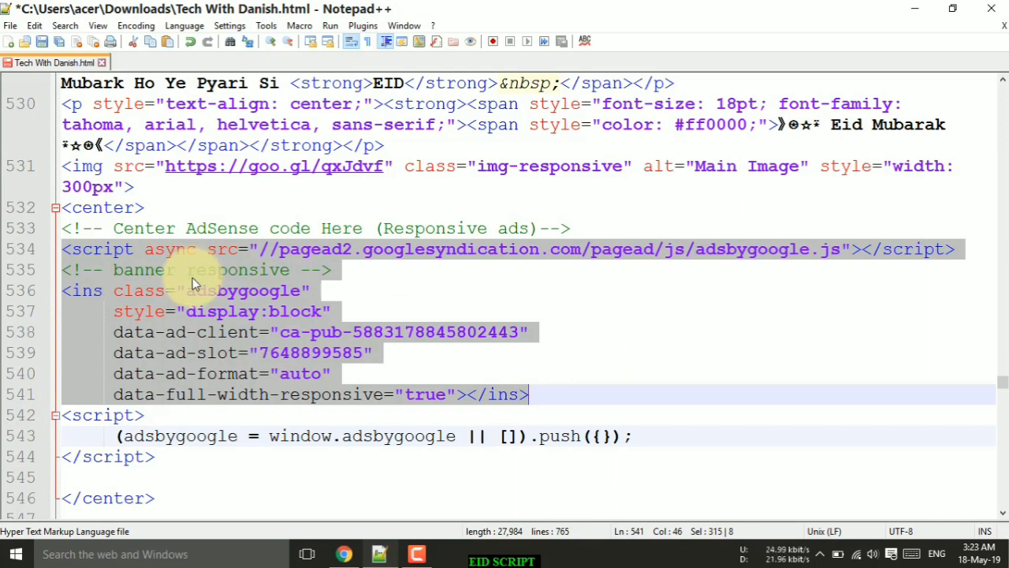
right_click(204, 303)
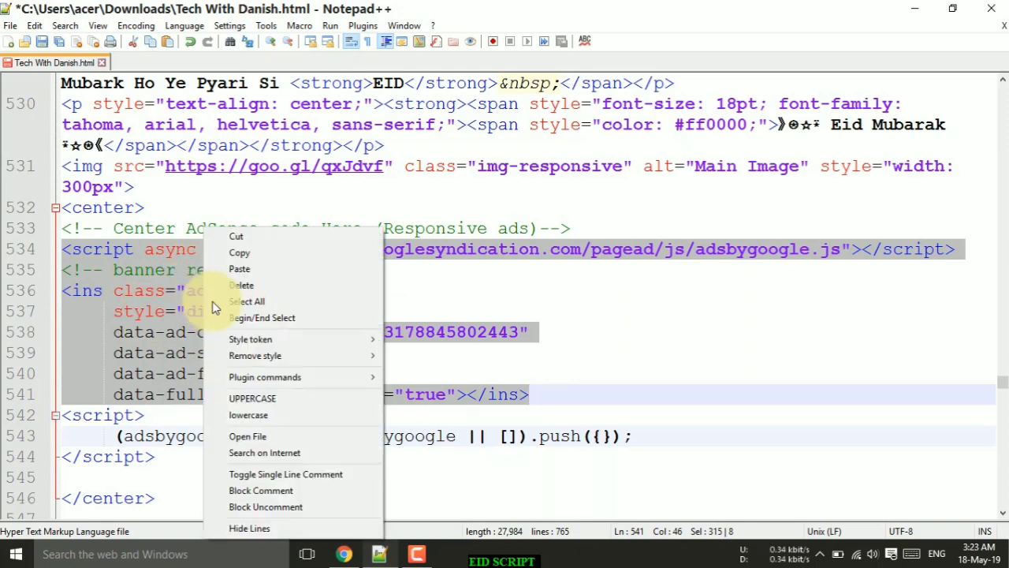
click(245, 269)
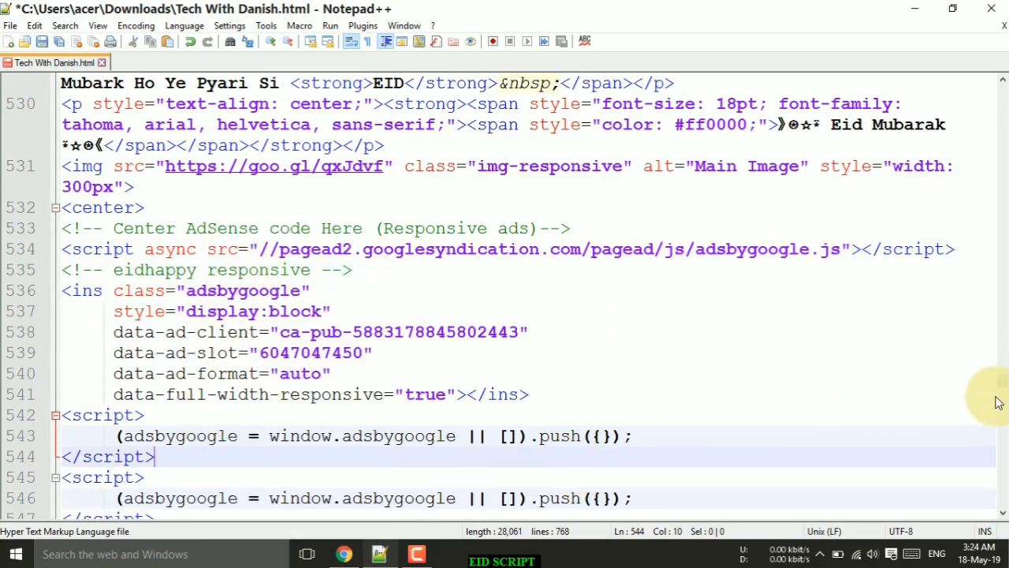
Look through the countdown time setting and find the "Below AdSense Code Here (Link ads)" block in the HTML file.
click(1002, 514)
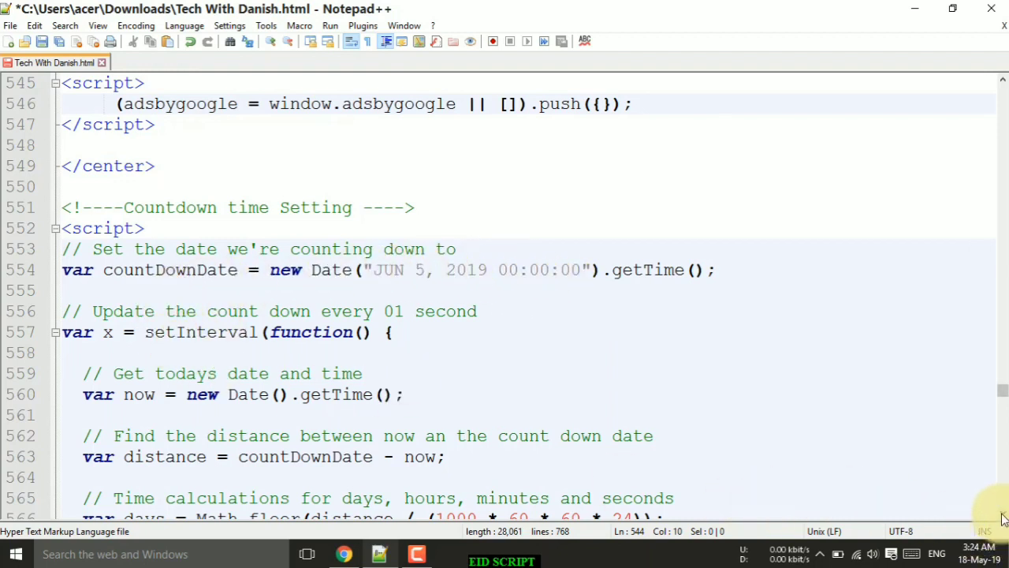
scroll(1003, 518, down, 3)
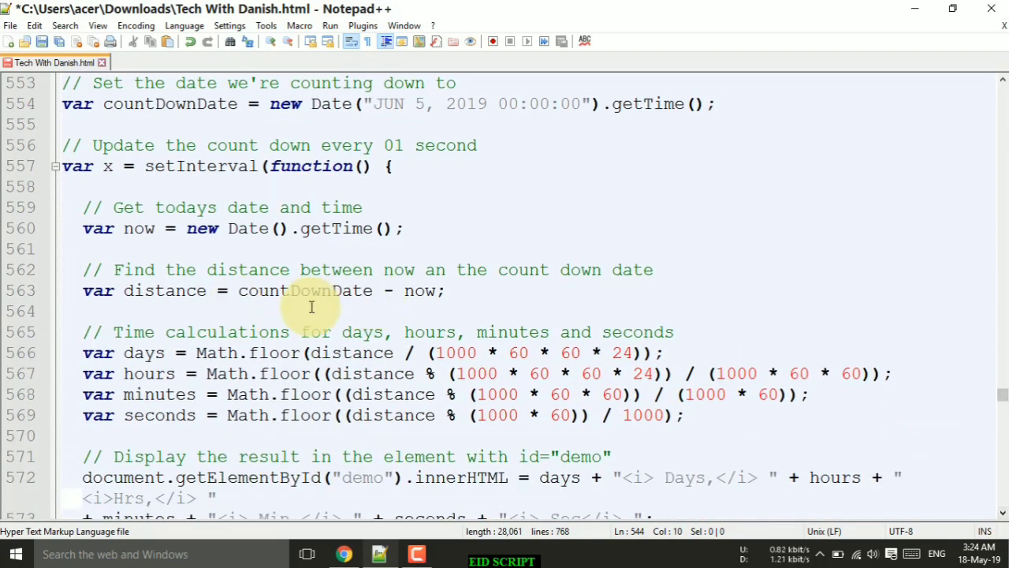
click(1003, 514)
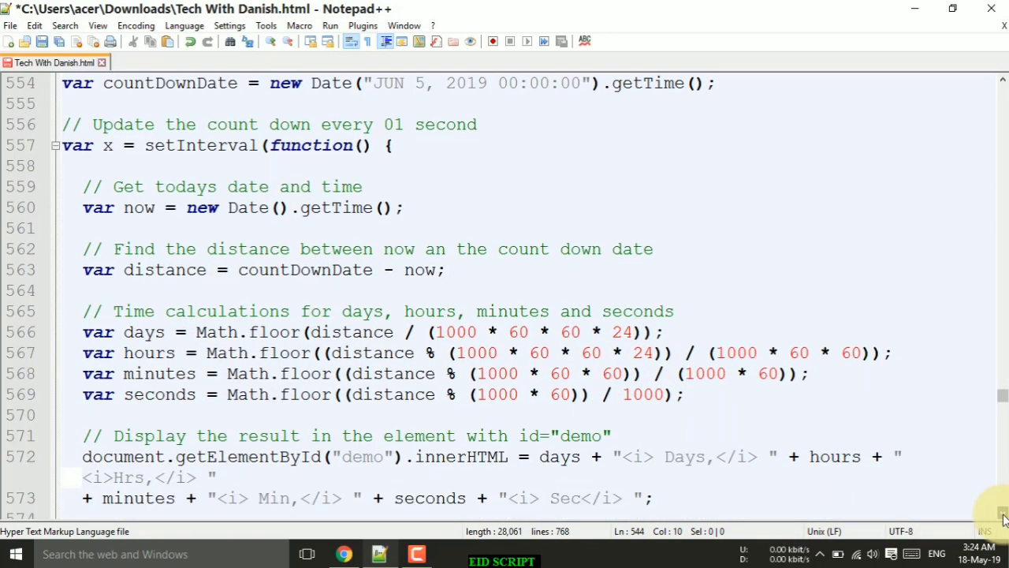
click(1003, 518)
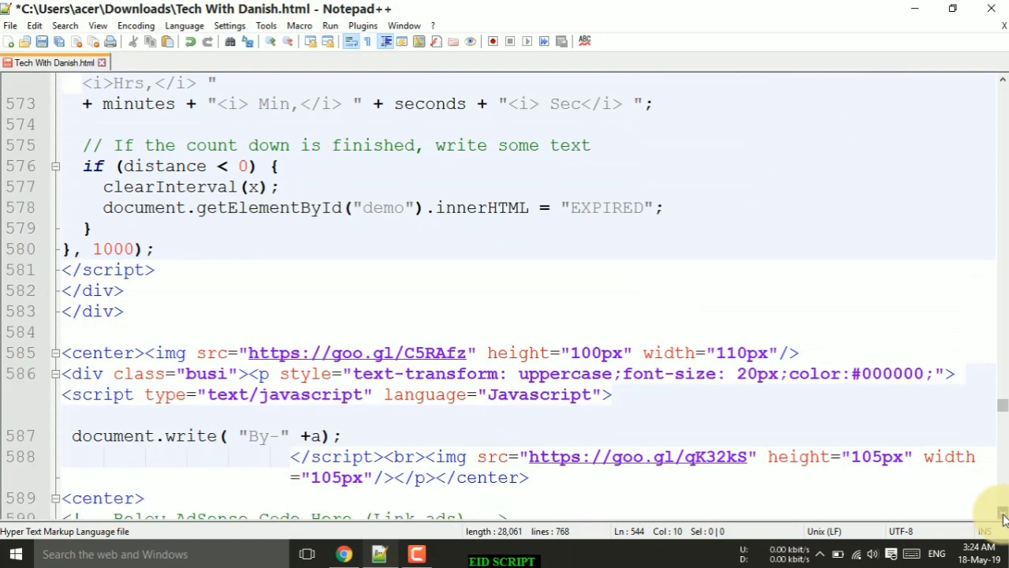
scroll(1003, 517, down, 4)
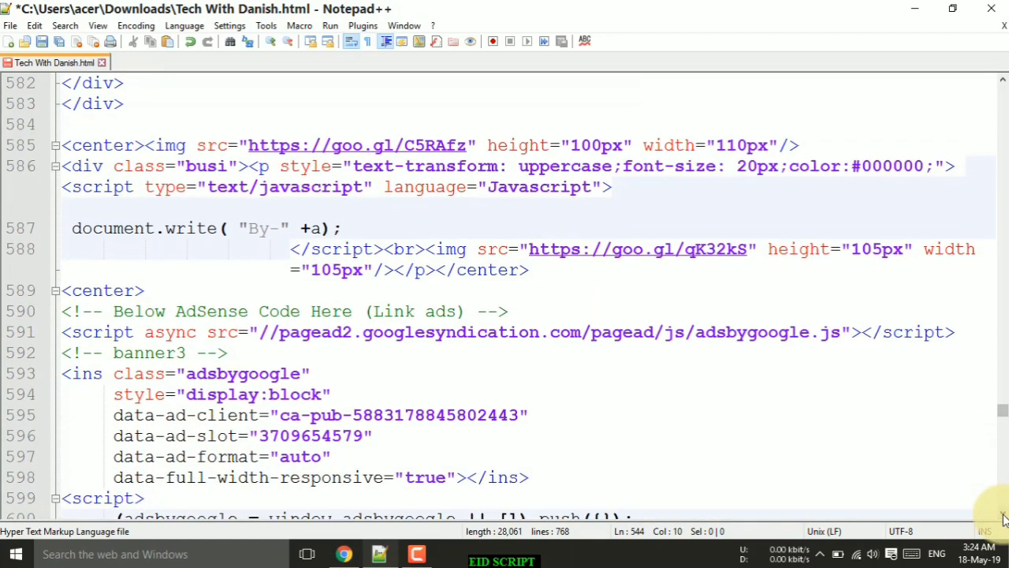
click(1003, 517)
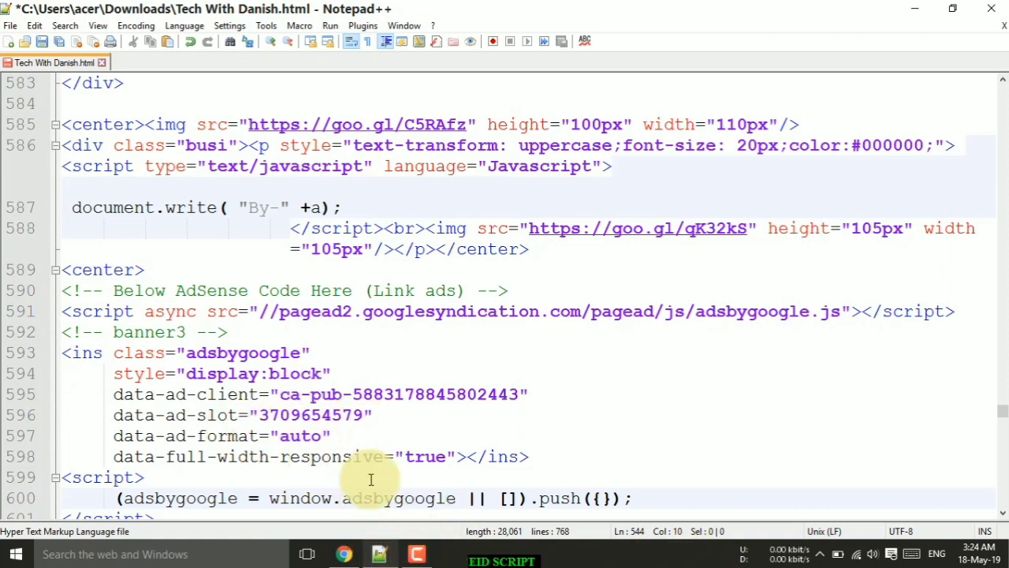
click(417, 552)
click(924, 483)
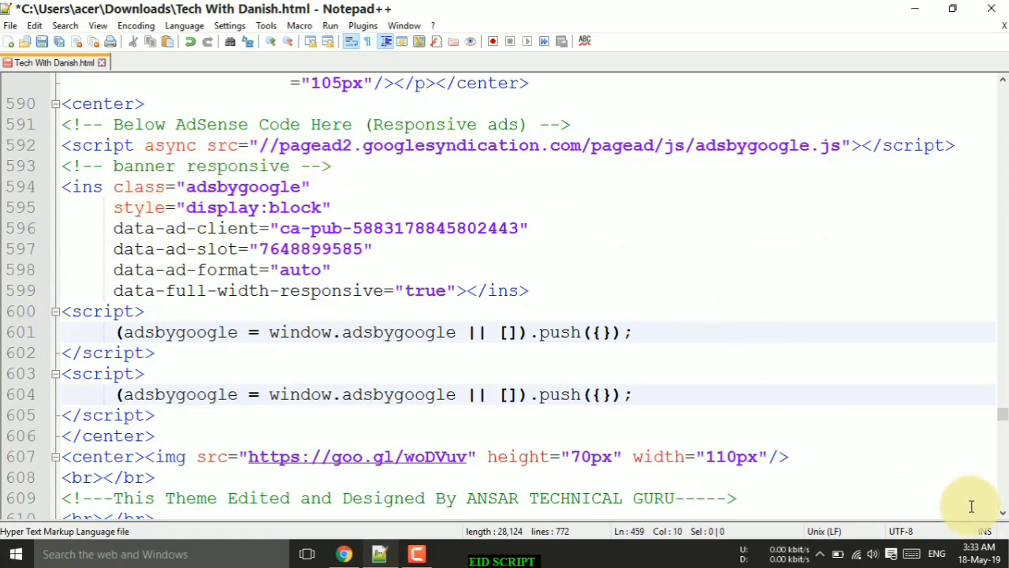
Find the footer's Share on Whatsapp link in the HTML file, below the responsive ads block.
click(1003, 512)
click(1003, 512)
click(1003, 513)
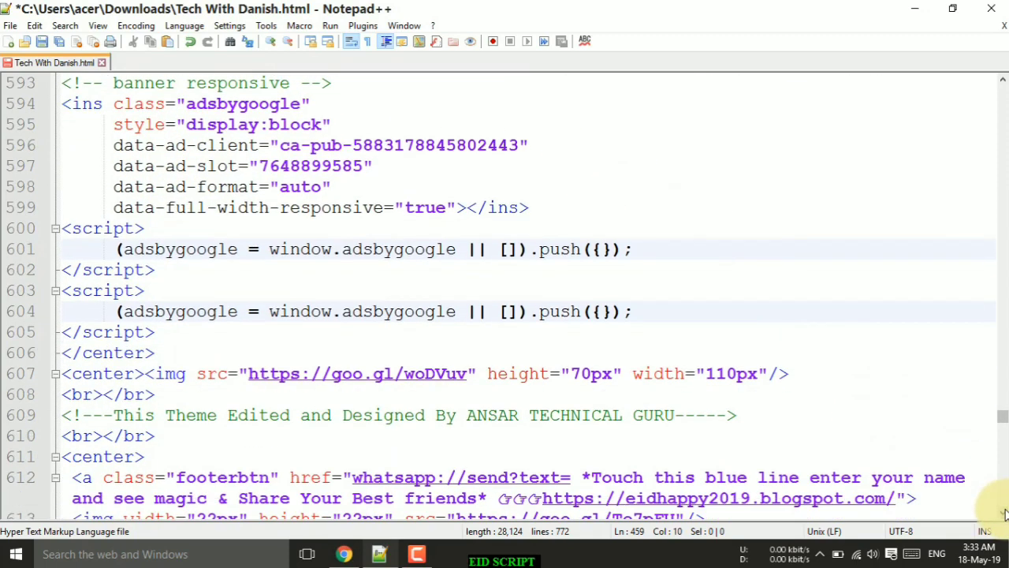
click(1003, 512)
click(1003, 513)
click(1003, 513)
click(1004, 513)
click(1003, 512)
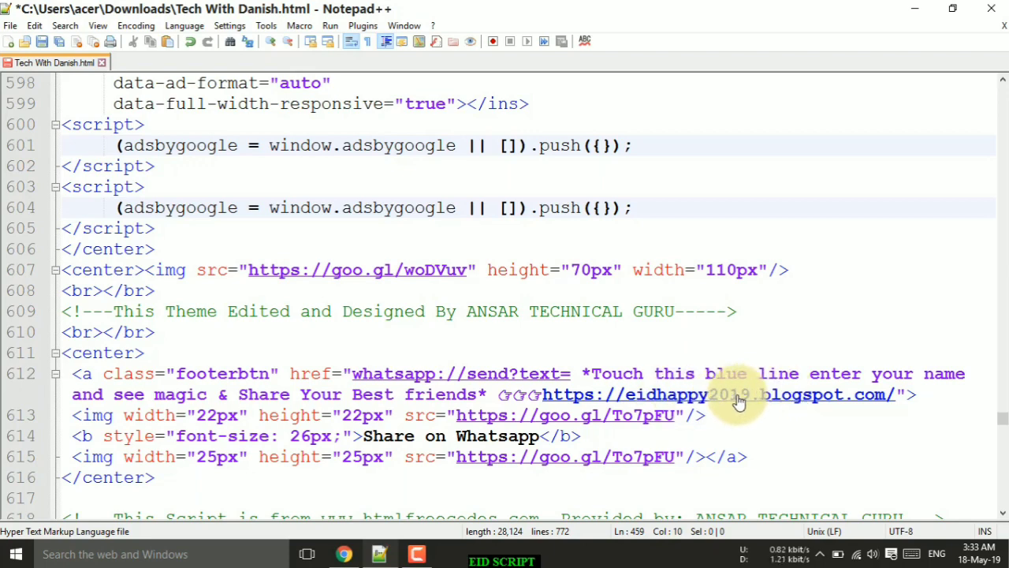
Replace the blog address in the WhatsApp share link with eidhappy2.blogspot.com from Blogger's new blog form in Chrome, and save the HTML file in Notepad++.
click(628, 398)
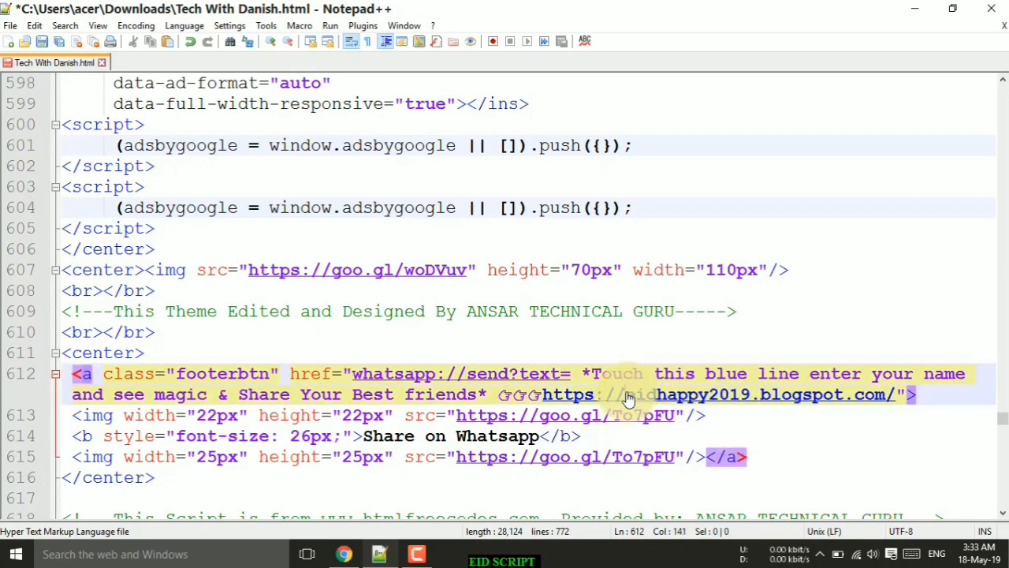
double_click(630, 398)
drag(723, 400, 874, 400)
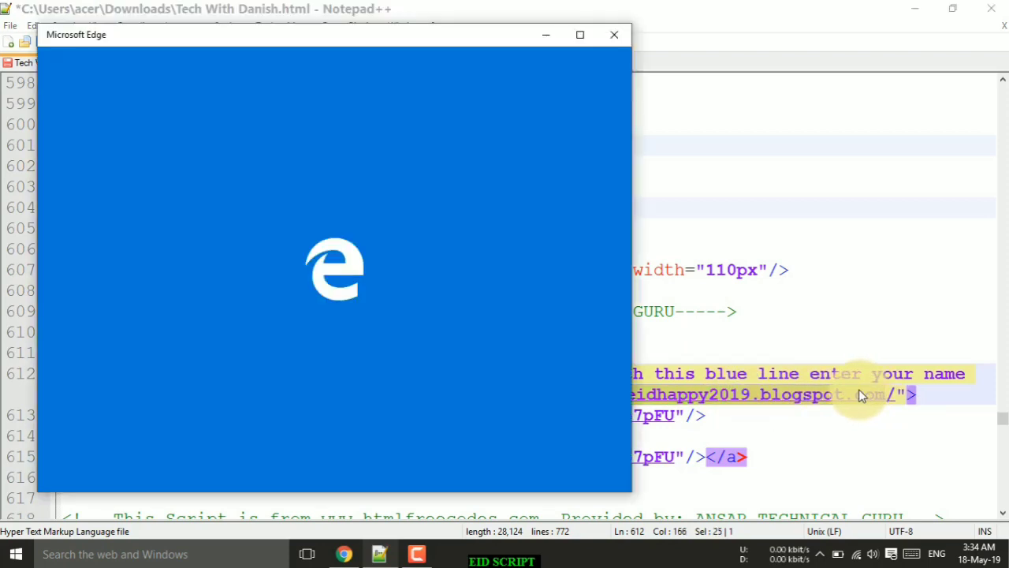
right_click(858, 392)
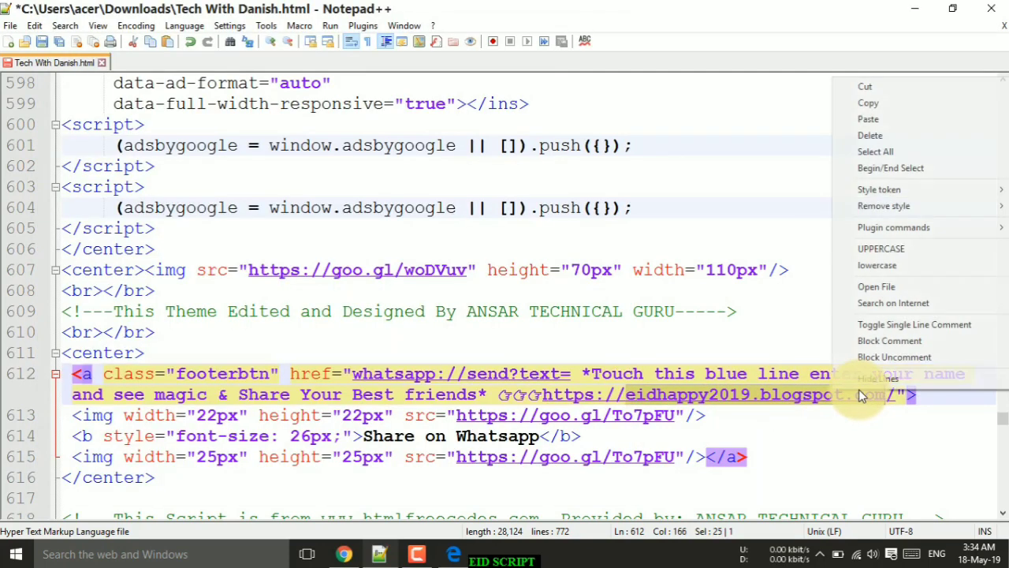
click(352, 556)
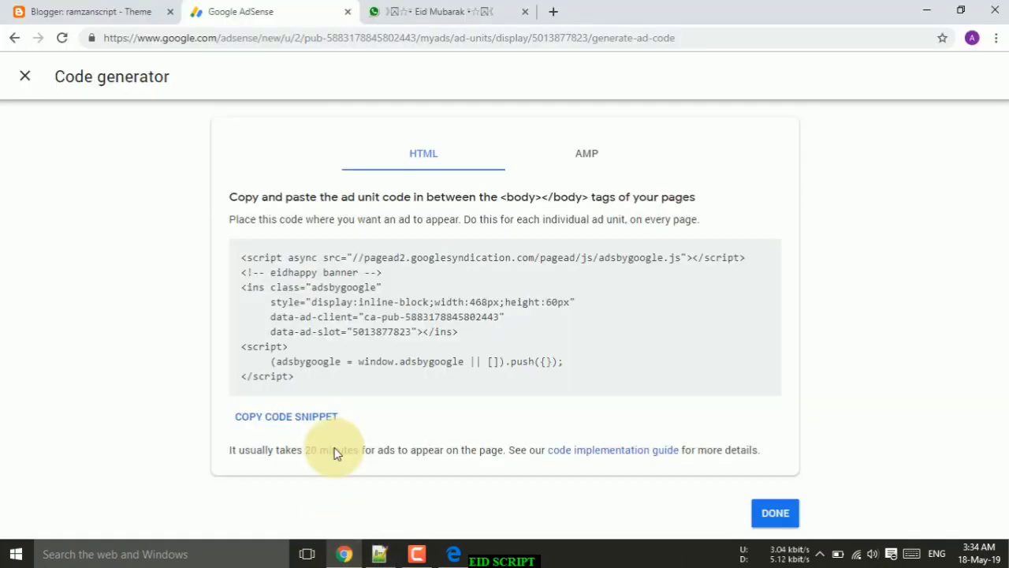
click(134, 11)
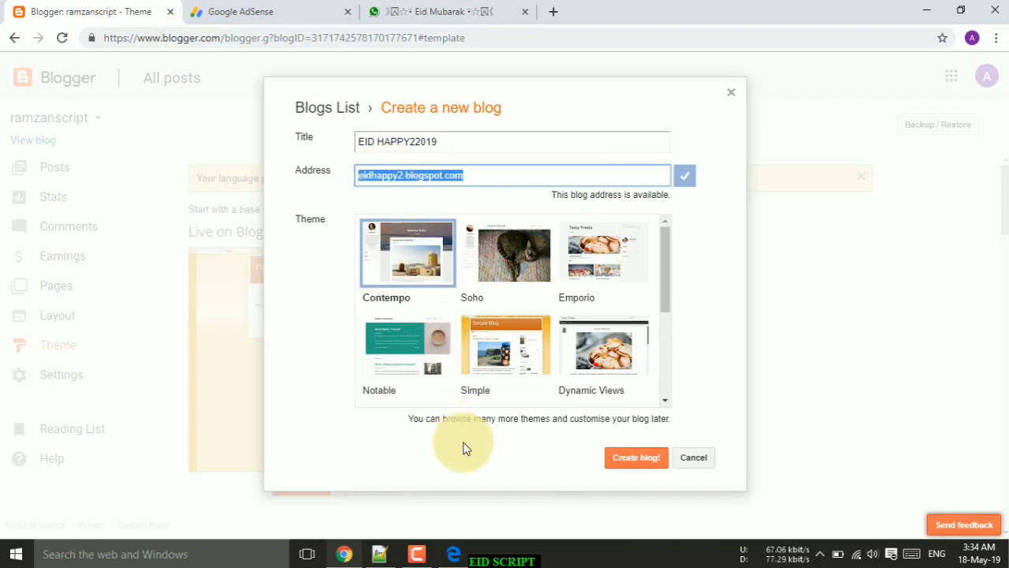
click(382, 556)
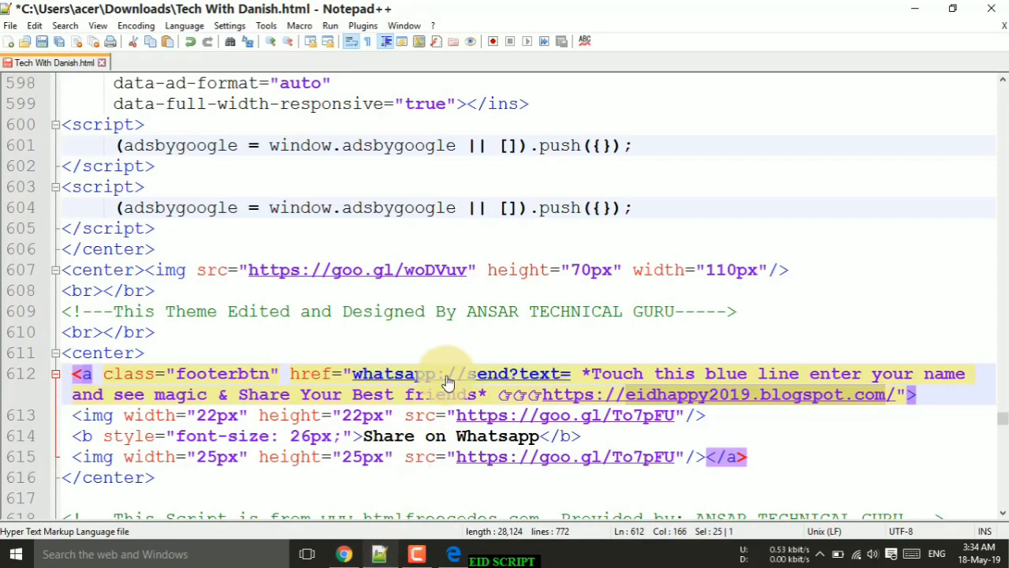
right_click(668, 391)
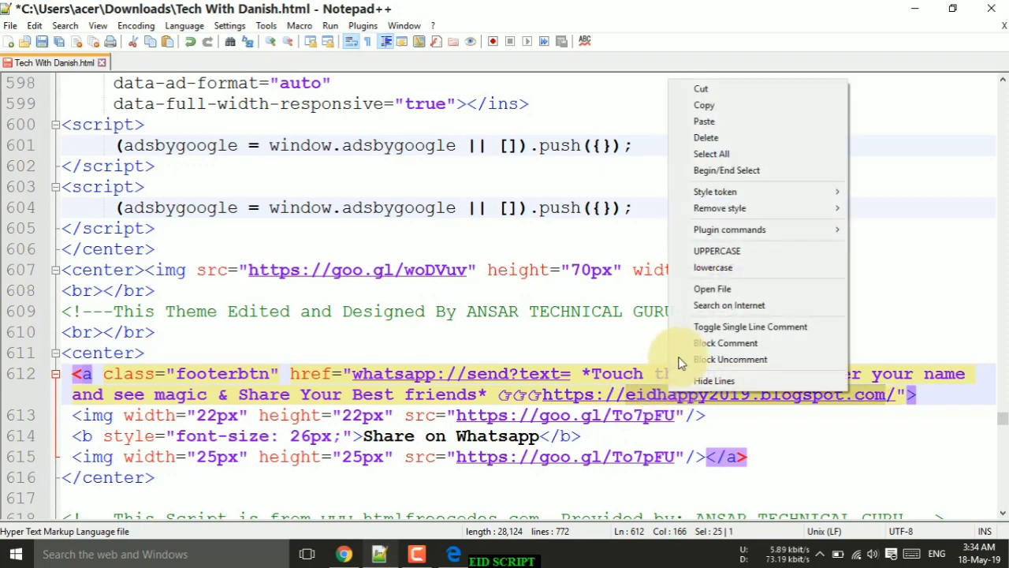
click(712, 120)
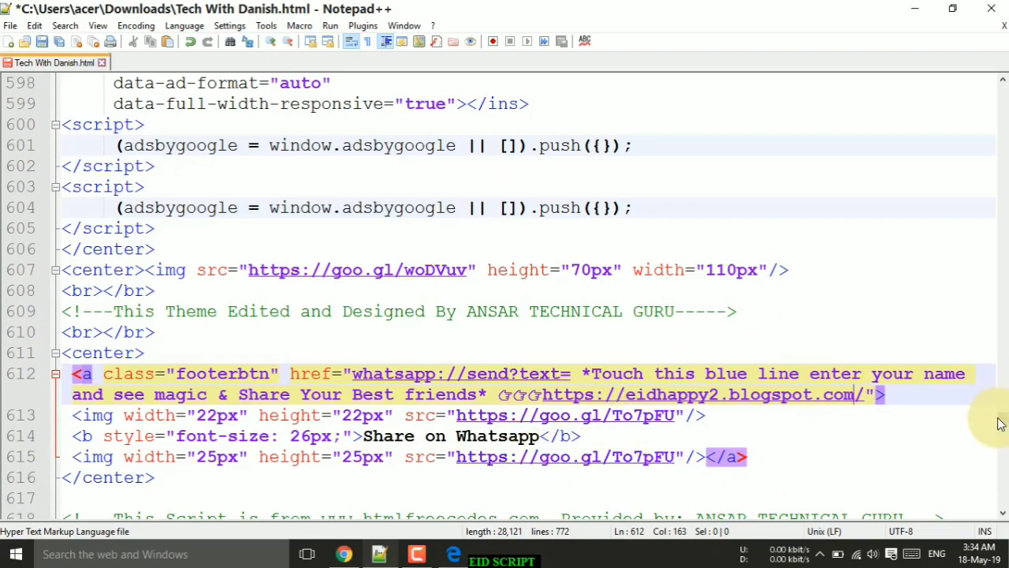
drag(1000, 424, 997, 221)
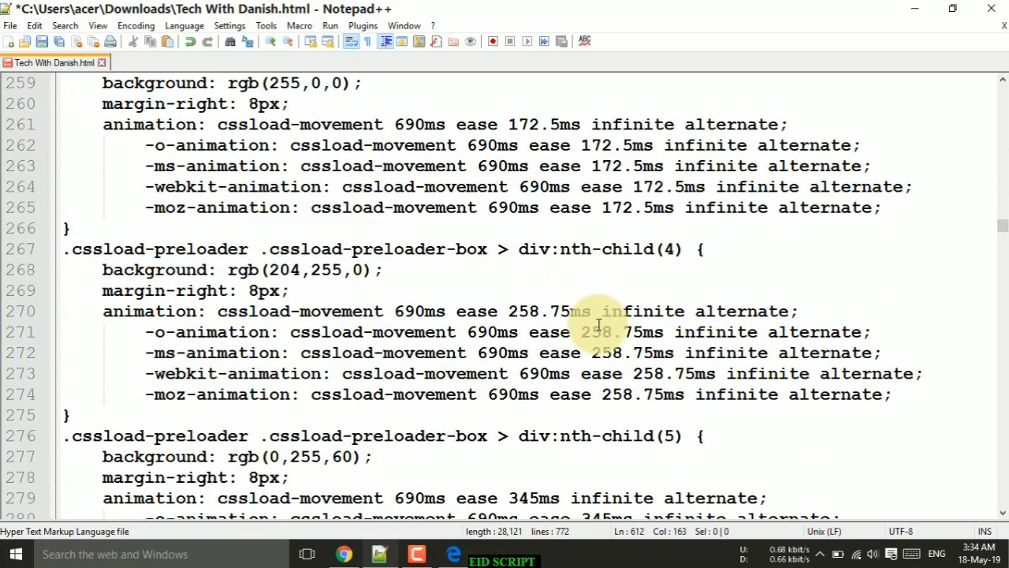
key(ctrl+s)
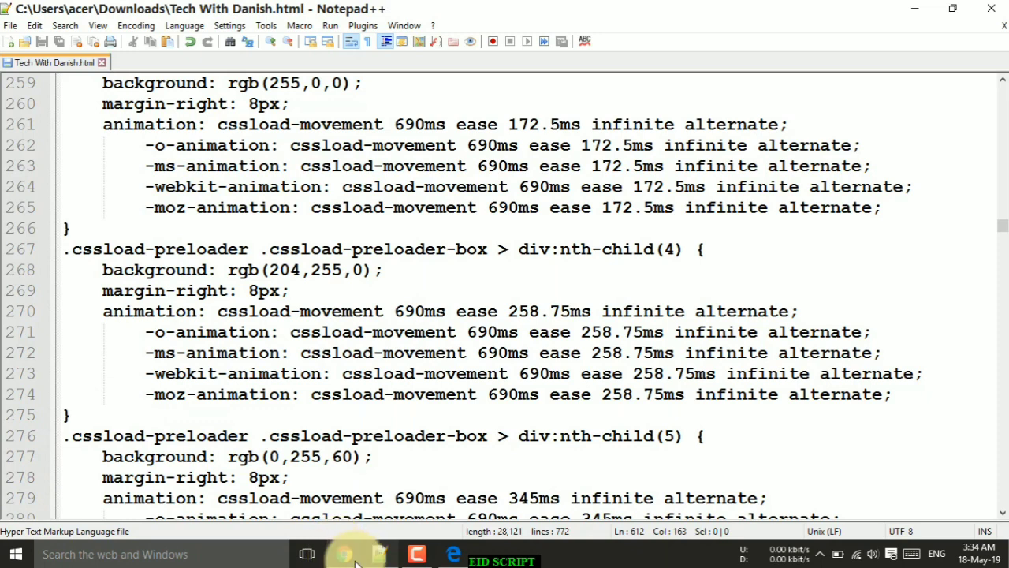
Create the EID HAPPY22019 blog in Blogger in Chrome, declining the domain name offer, and view its live page.
mouse_move(355, 561)
click(363, 454)
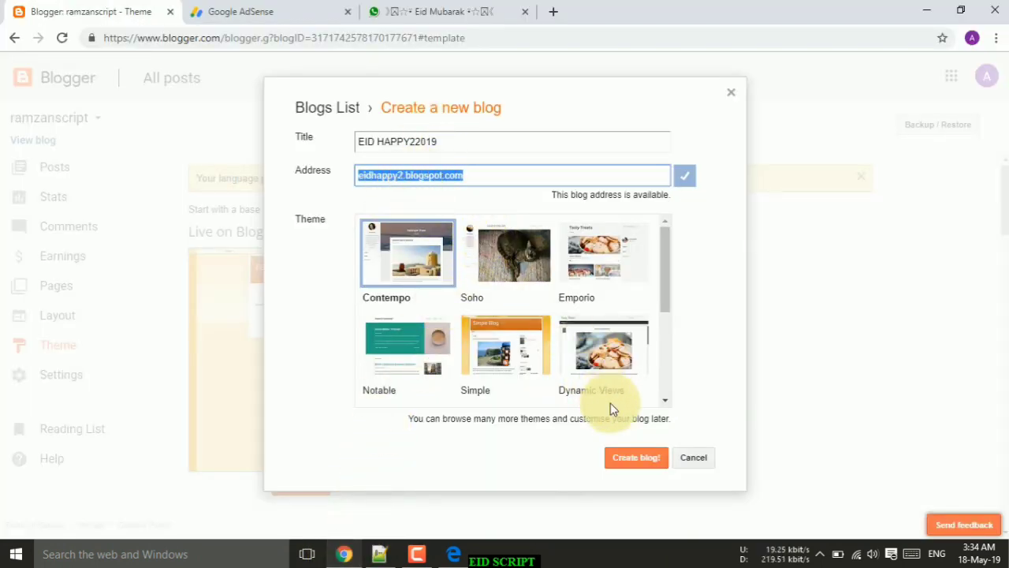
click(631, 463)
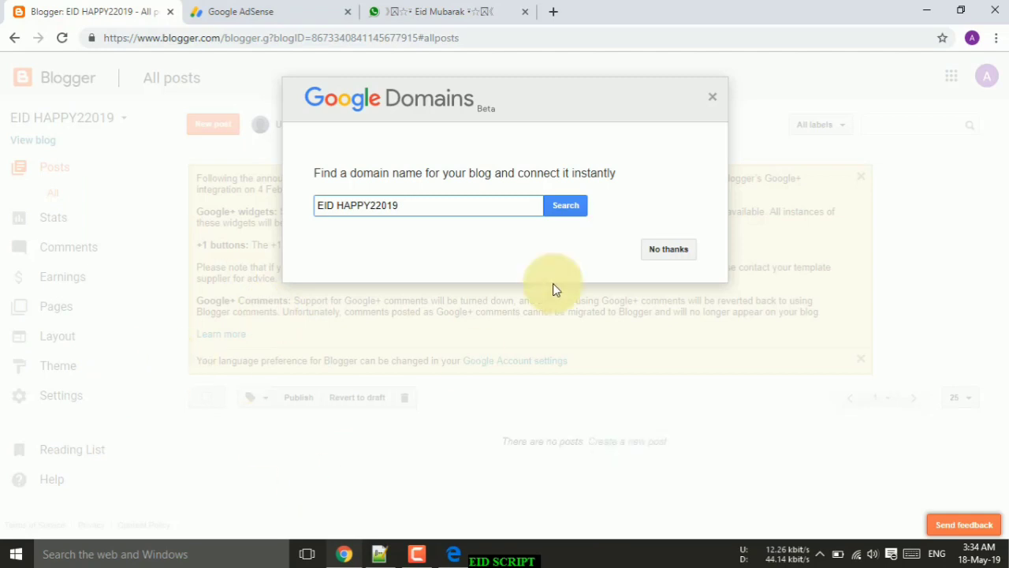
click(653, 251)
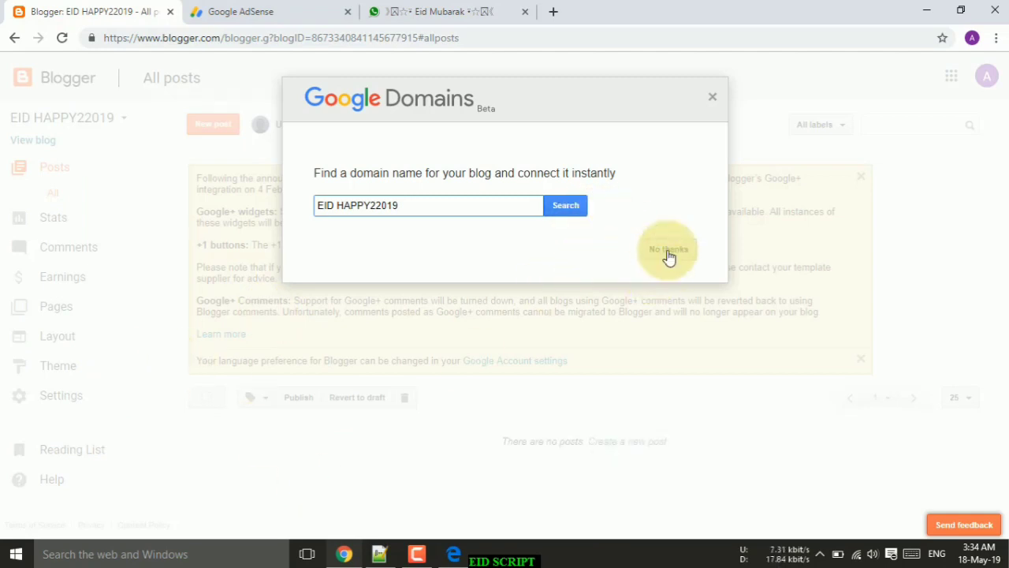
click(669, 254)
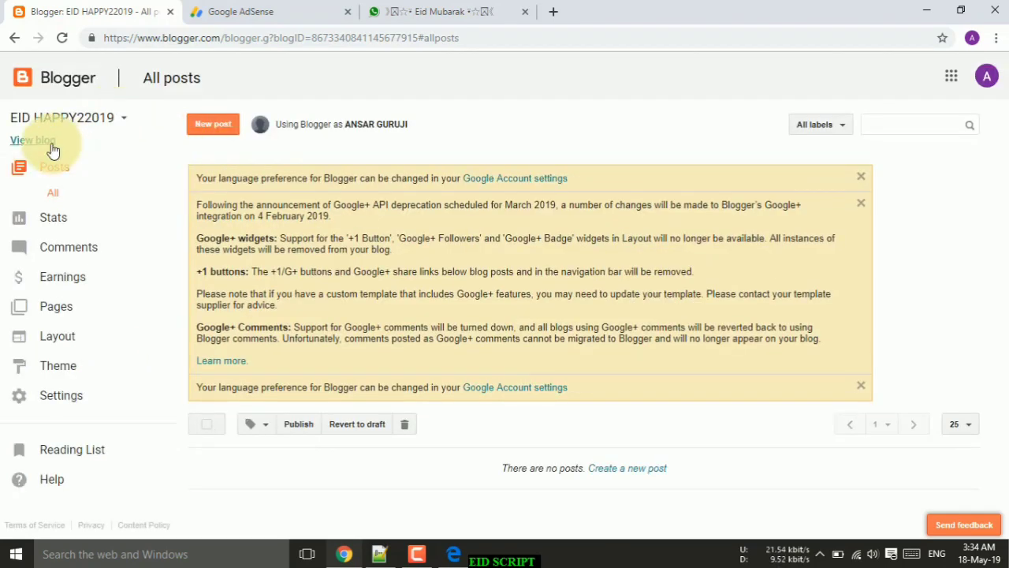
click(33, 140)
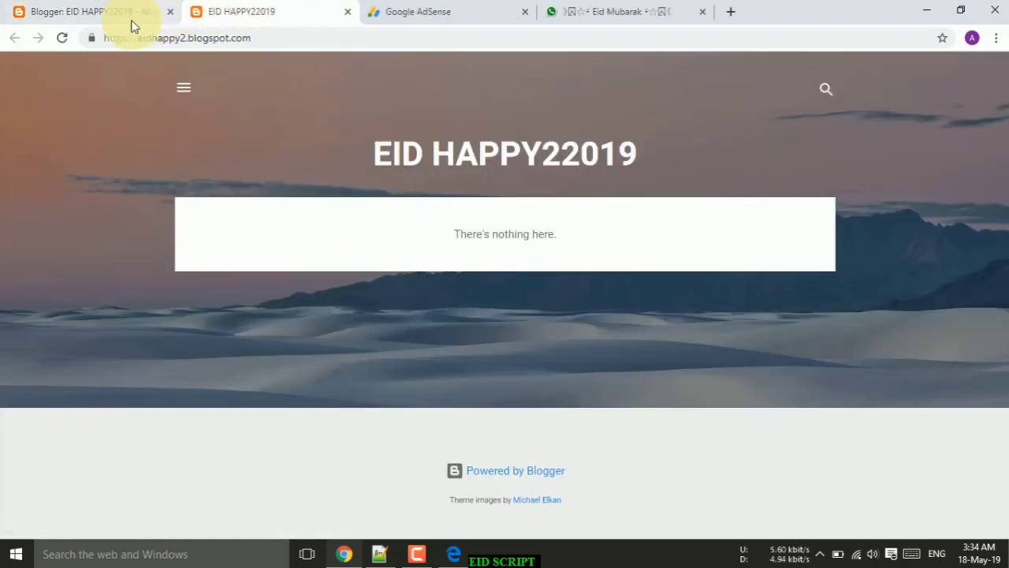
click(100, 14)
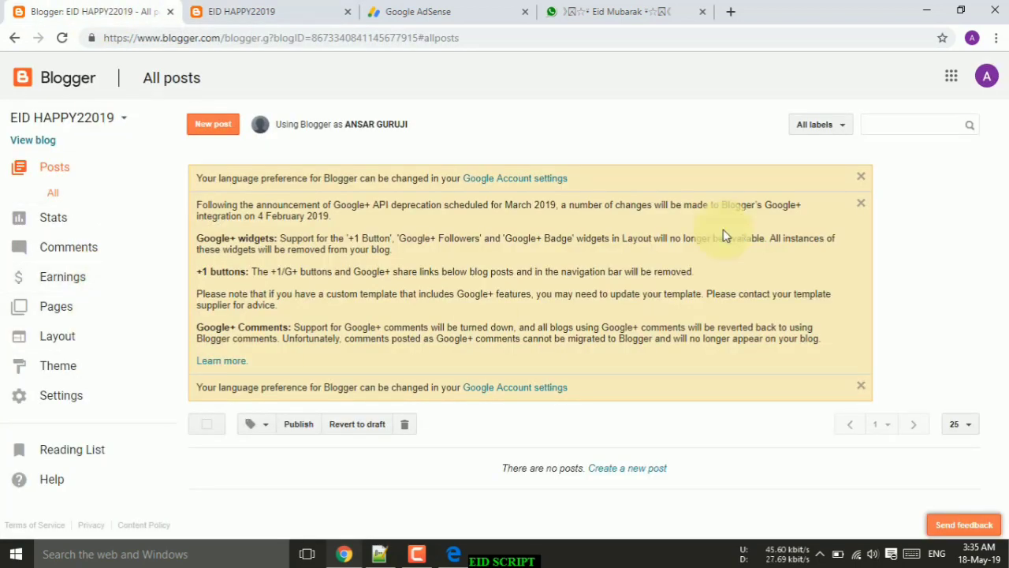
Apply the first Simple theme, the orange one, to the EID HAPPY22019 blog.
click(89, 375)
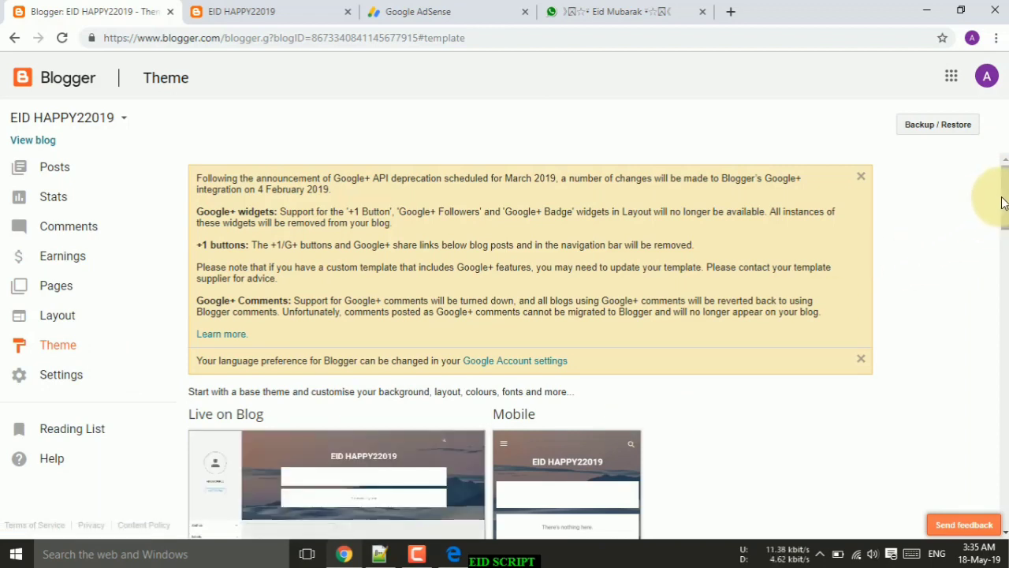
mouse_move(1005, 203)
mouse_down()
mouse_move(1004, 255)
mouse_move(1006, 222)
mouse_up()
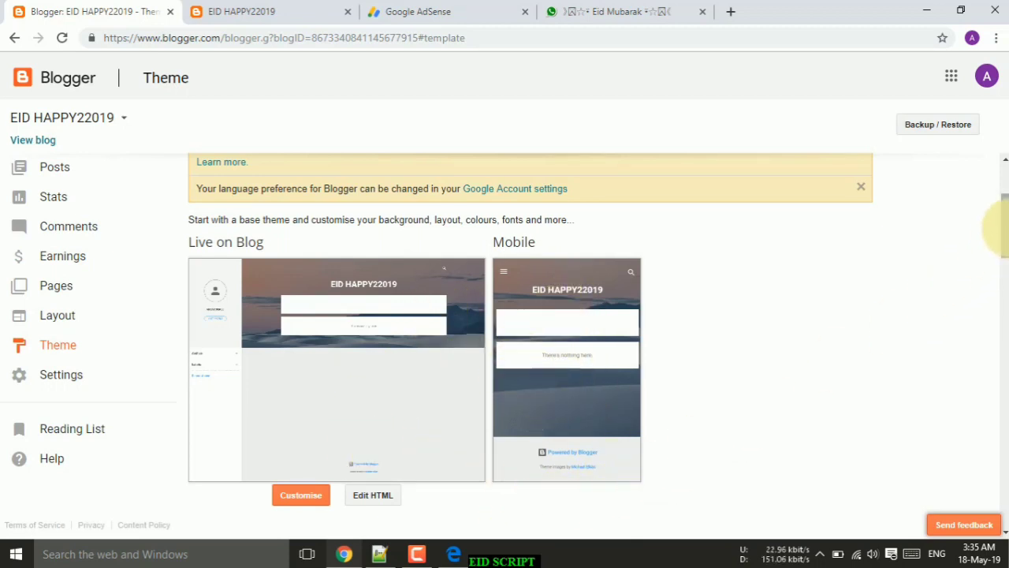
drag(1004, 227, 1001, 352)
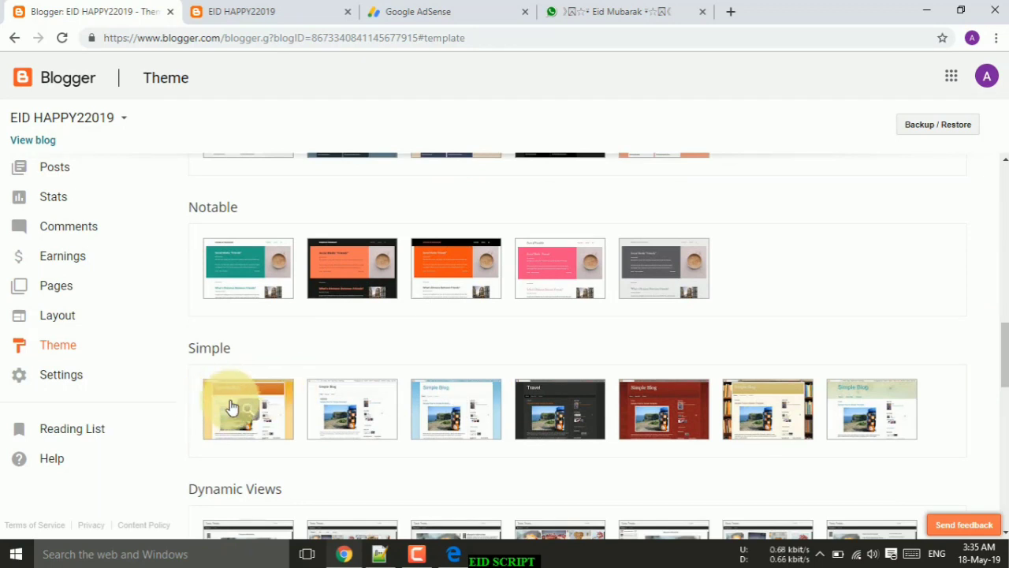
click(684, 400)
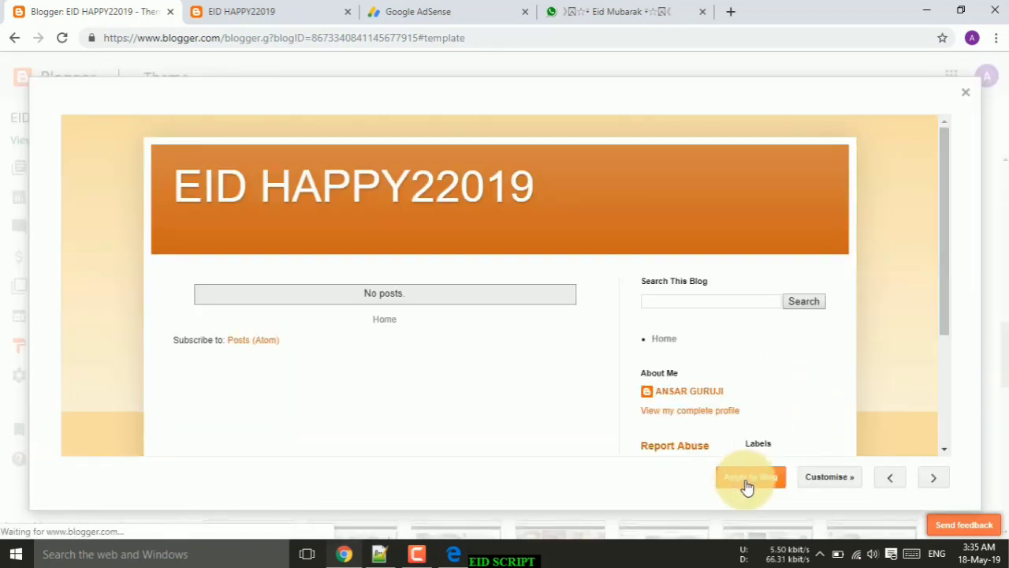
click(639, 180)
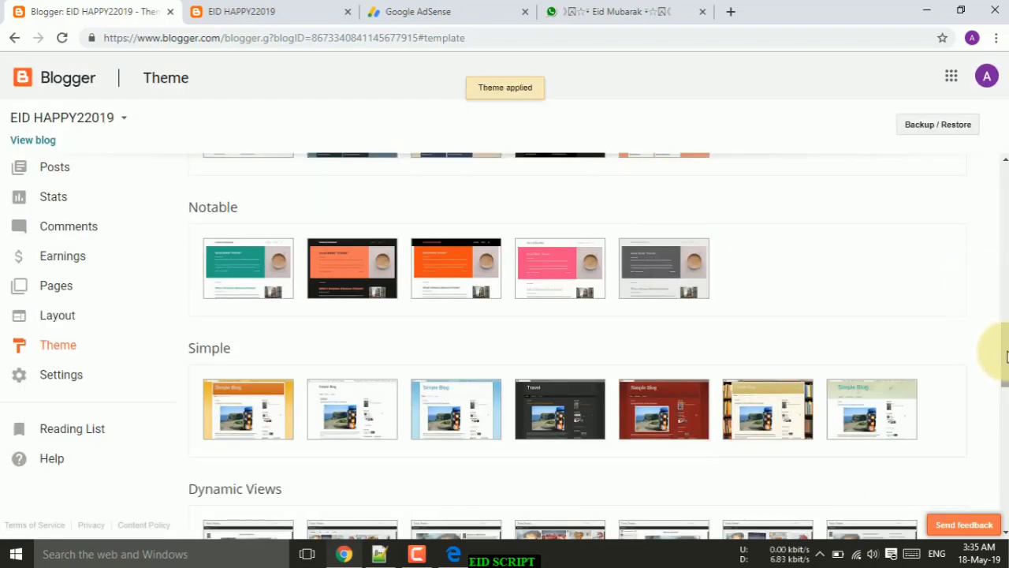
Set the blog to show the desktop theme on mobile devices and save the mobile theme setting.
drag(1006, 357, 1005, 197)
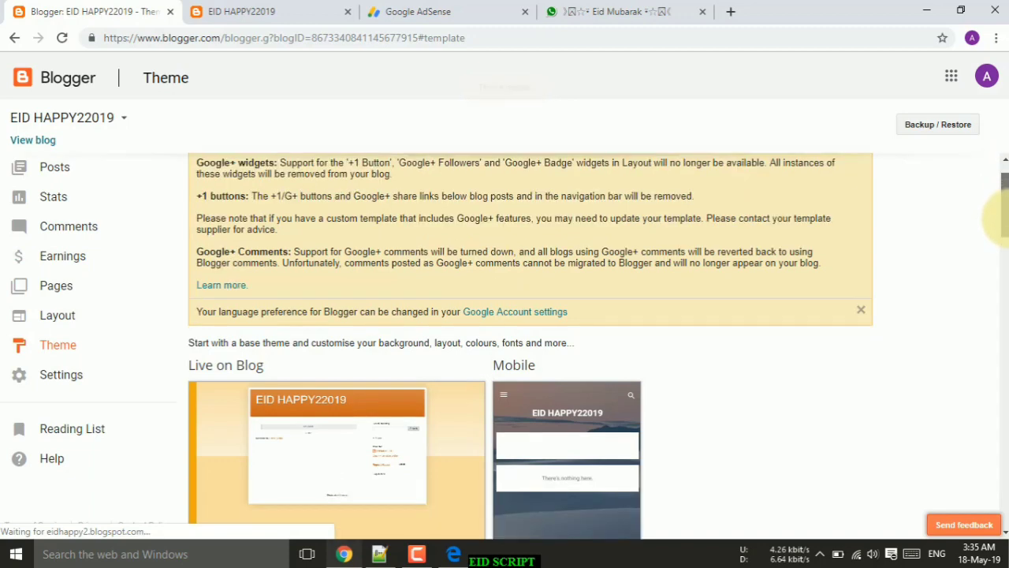
scroll(1000, 221, down, 3)
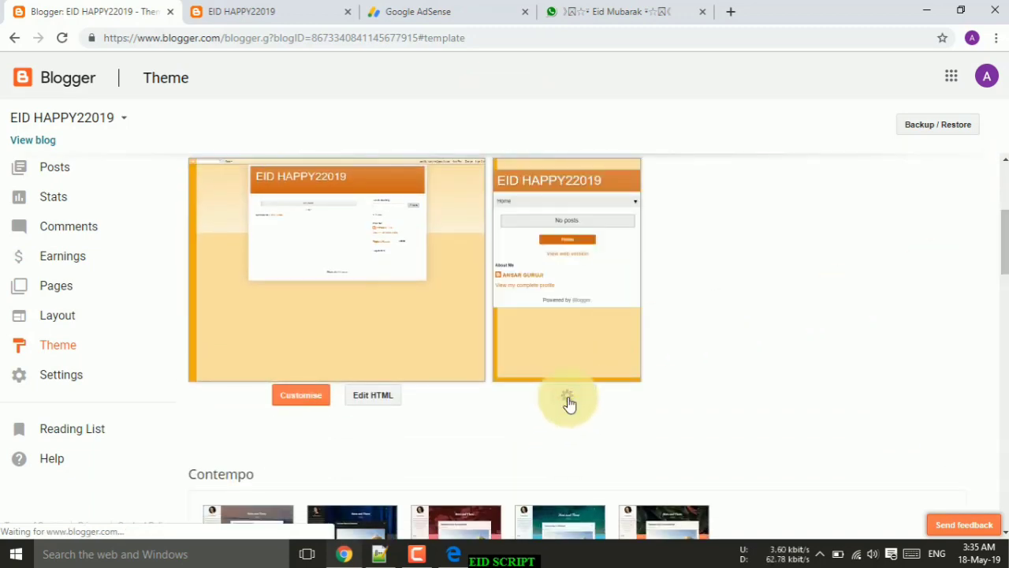
click(567, 399)
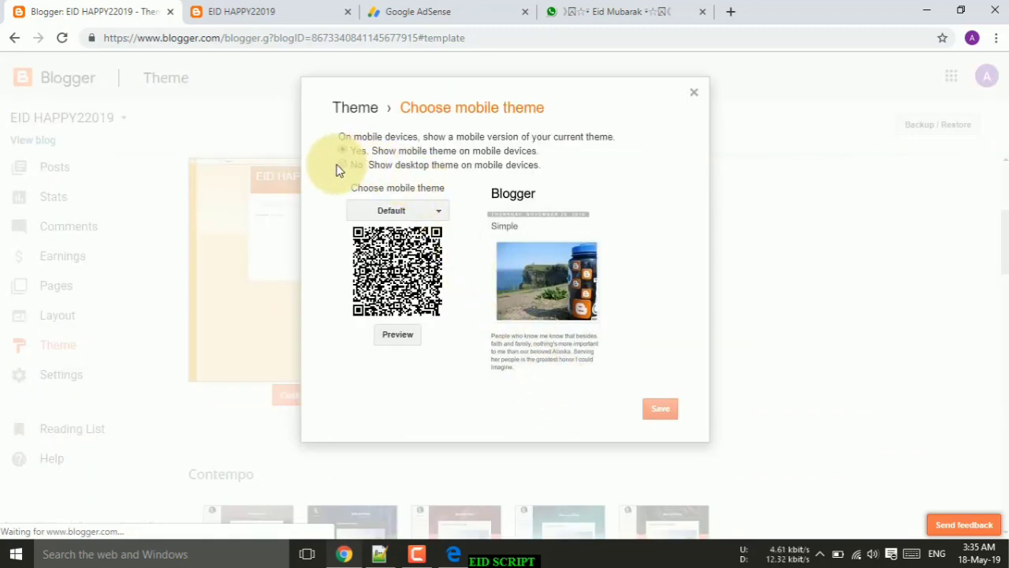
click(343, 164)
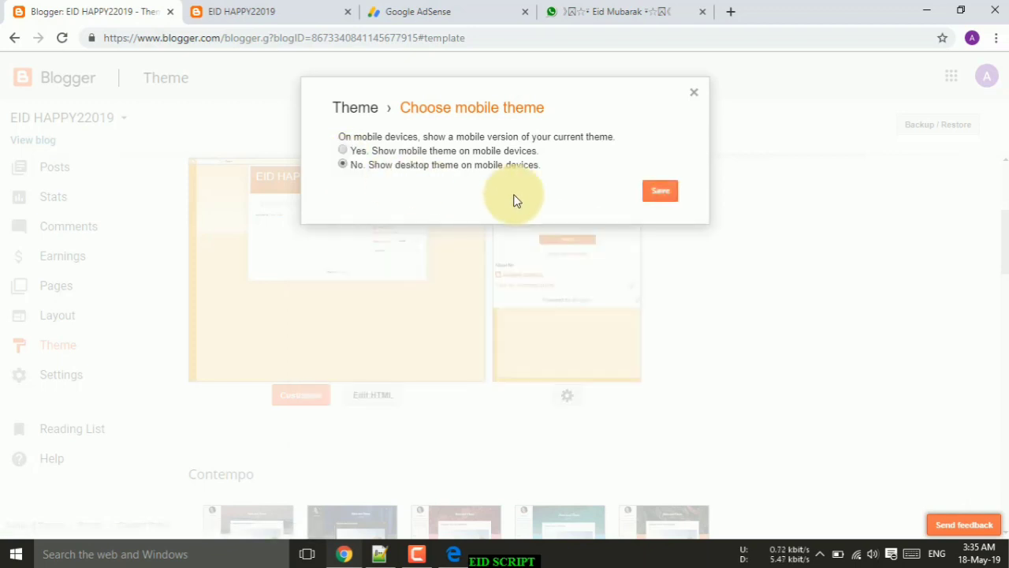
click(661, 193)
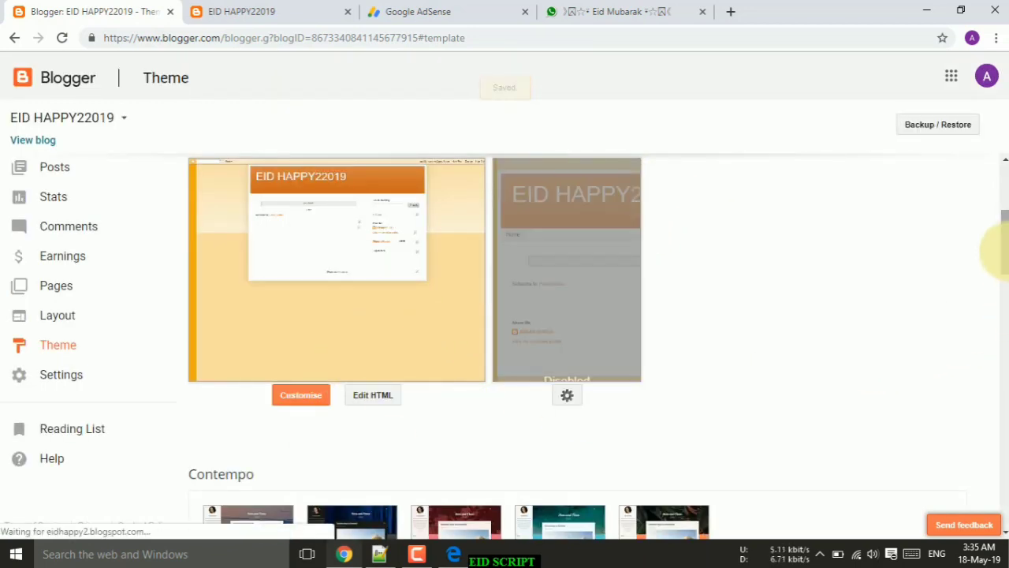
Revert the blog to classic themes.
scroll(1001, 383, down, 3)
scroll(1000, 383, down, 15)
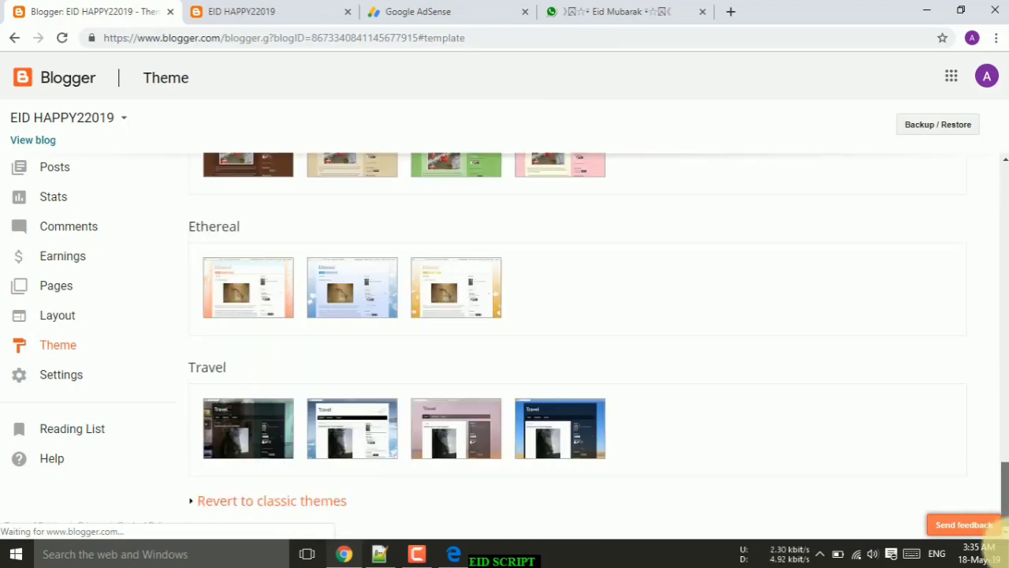
click(282, 503)
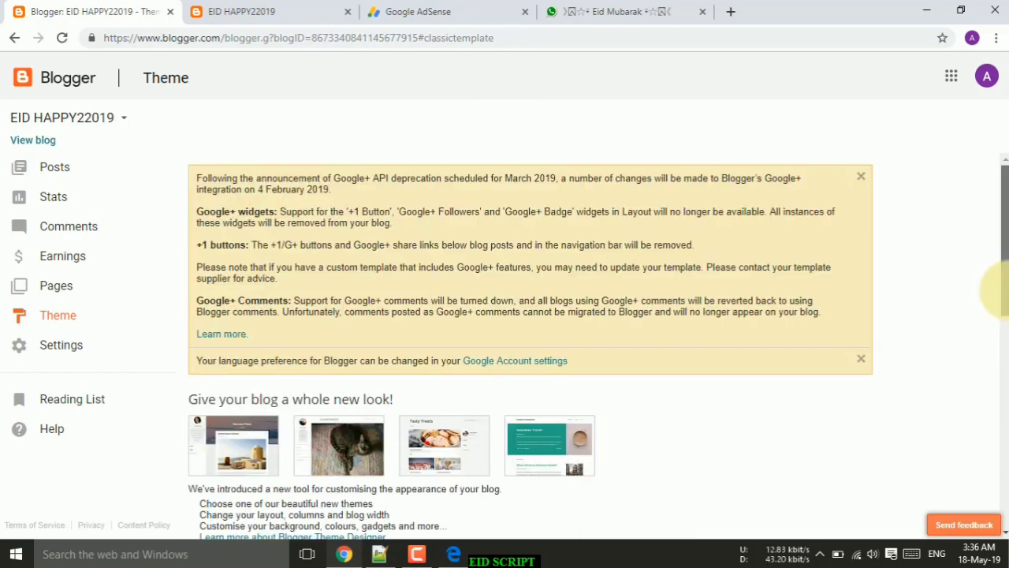
Delete all of the classic theme's existing code under Edit Theme HTML.
drag(1005, 288, 991, 478)
scroll(694, 406, down, 1)
click(261, 311)
key(ctrl+a)
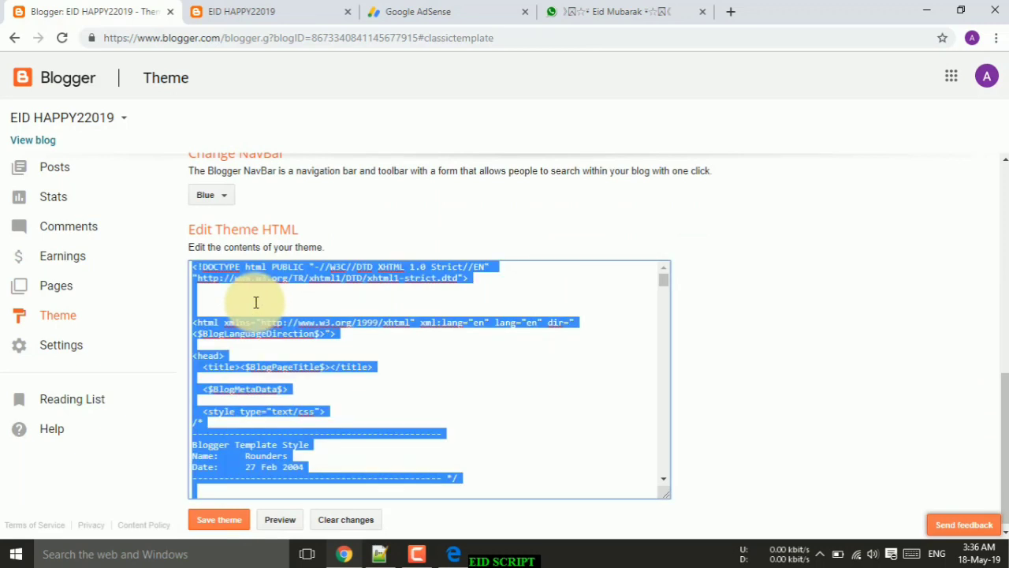
key(Delete)
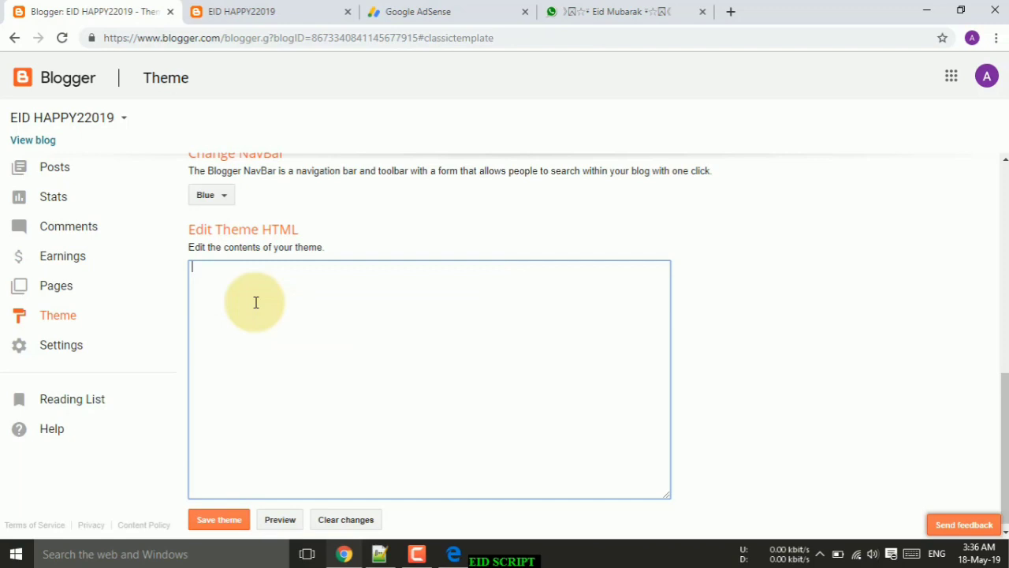
Copy the entire Tech With Danish.html script from Notepad++ into the blog's empty Edit Theme HTML box in Blogger and save the theme.
click(380, 554)
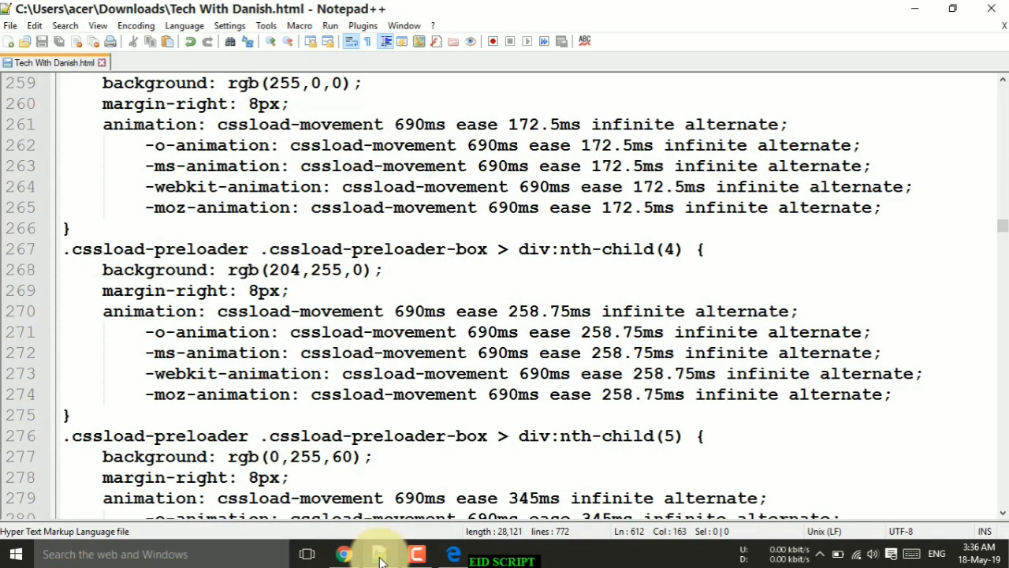
key(ctrl+a)
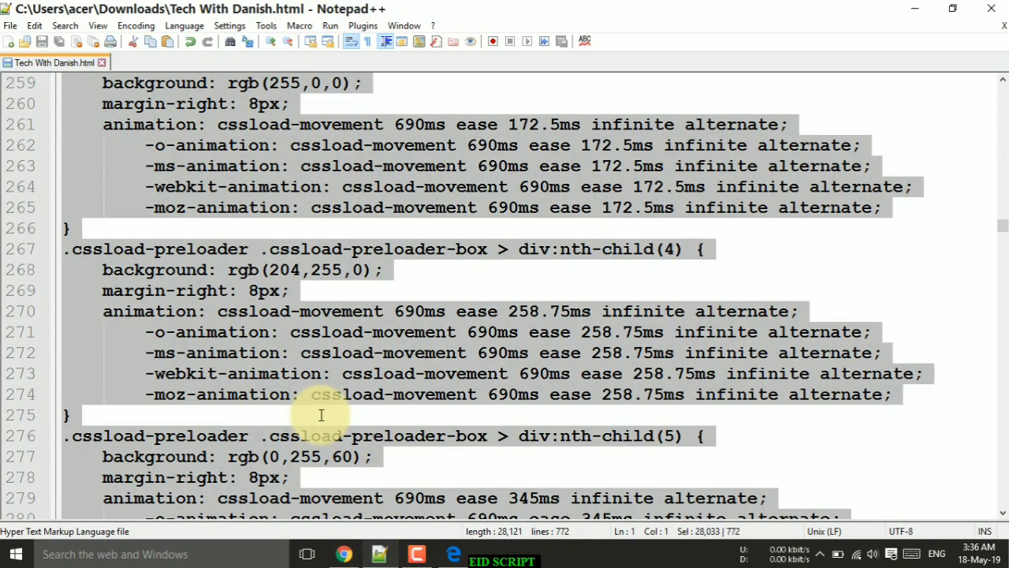
click(343, 554)
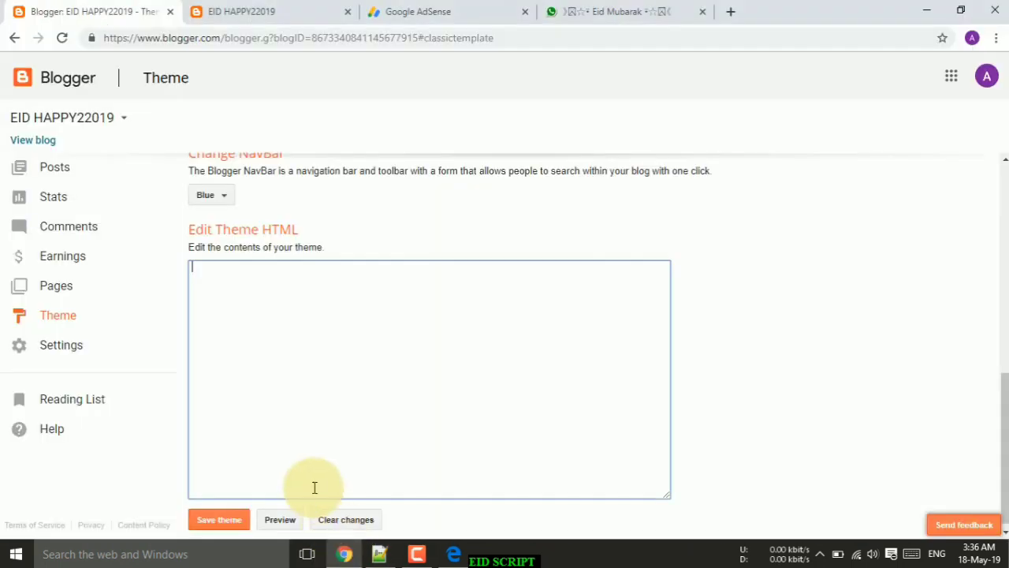
right_click(234, 284)
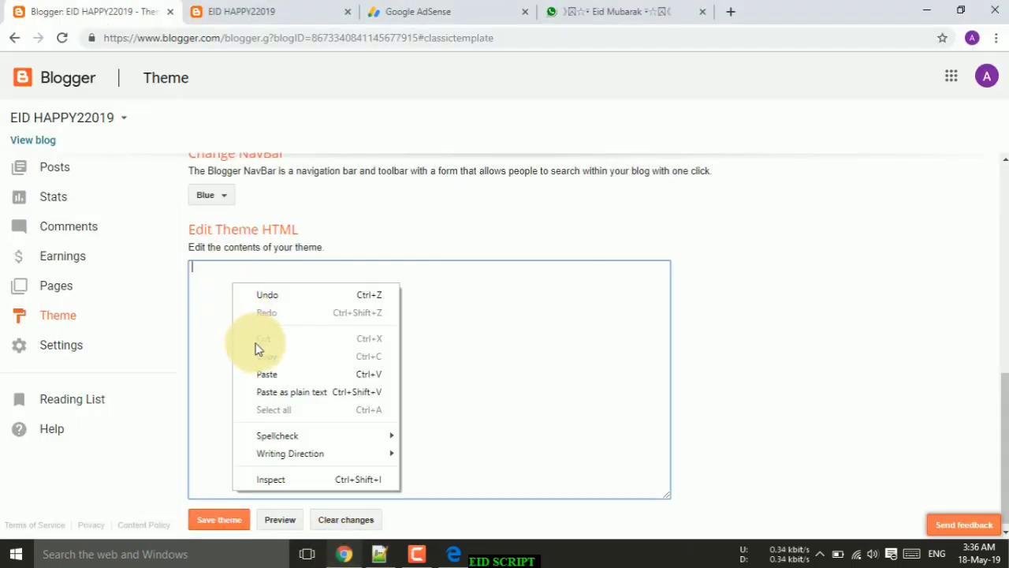
click(275, 375)
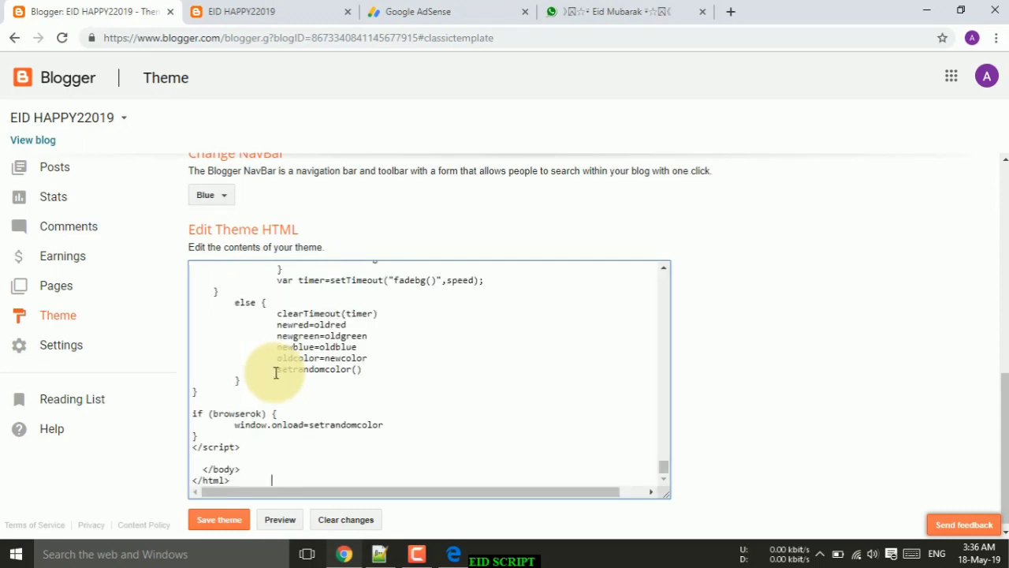
scroll(668, 457, up, 6)
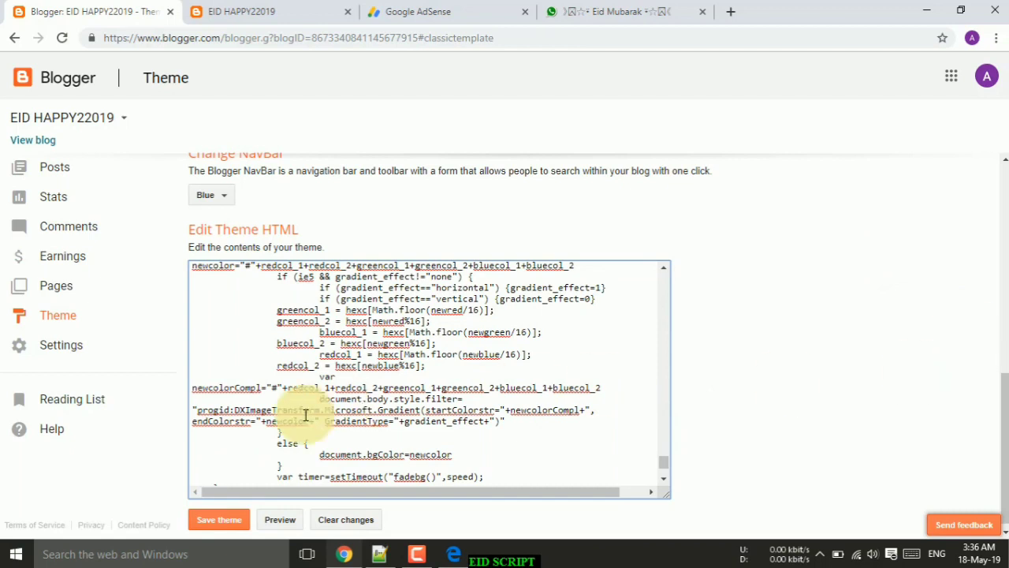
click(219, 520)
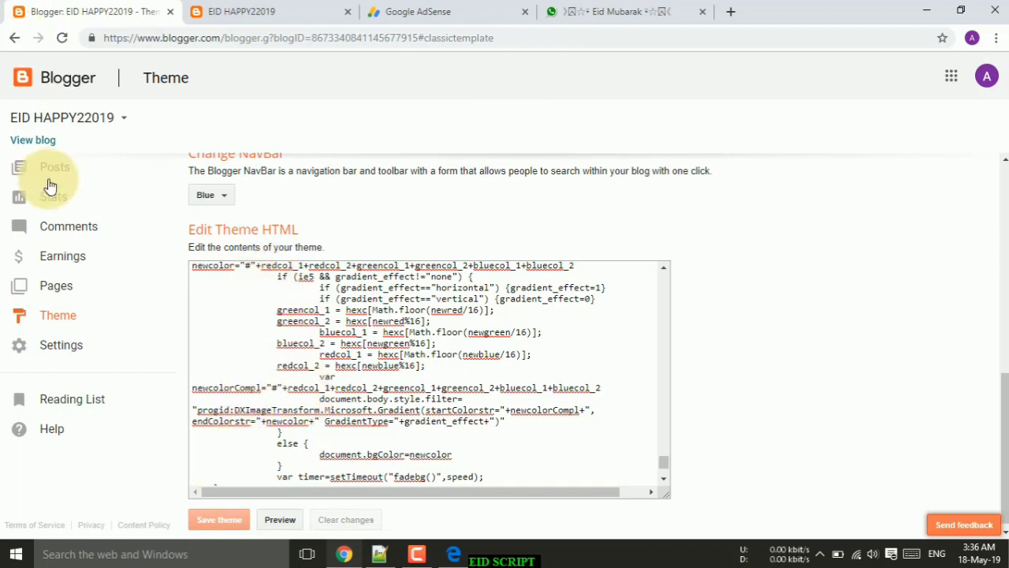
Open the live blog, close its outdated copy, and examine the Eid wishing page from the countdown down to the end.
click(42, 142)
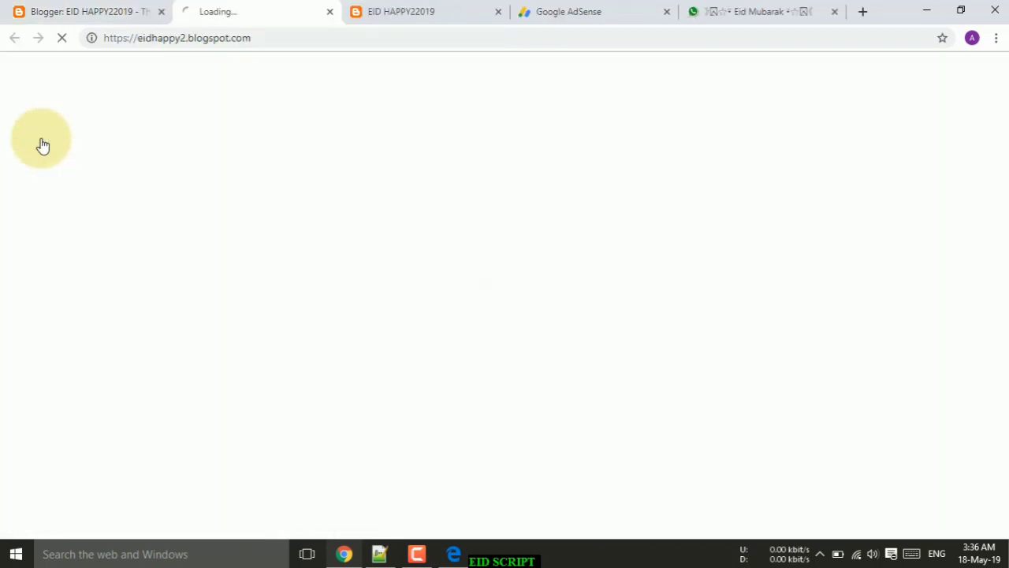
click(499, 10)
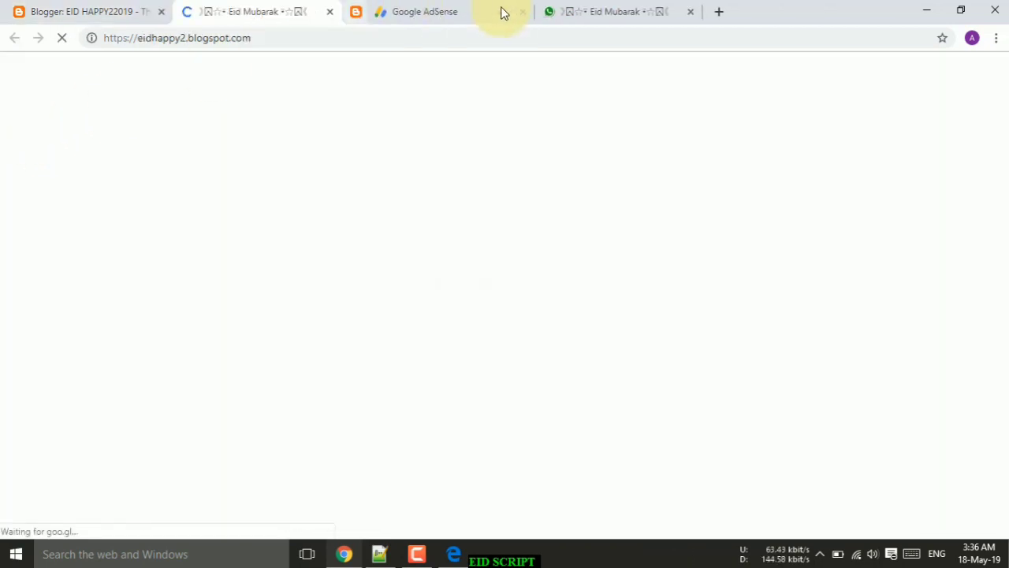
key(Escape)
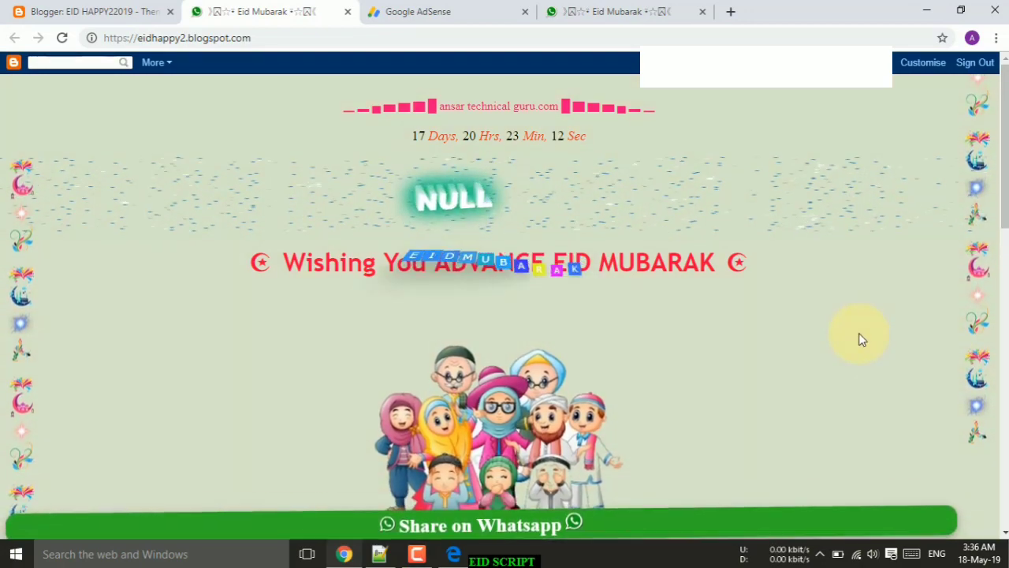
scroll(861, 339, down, 3)
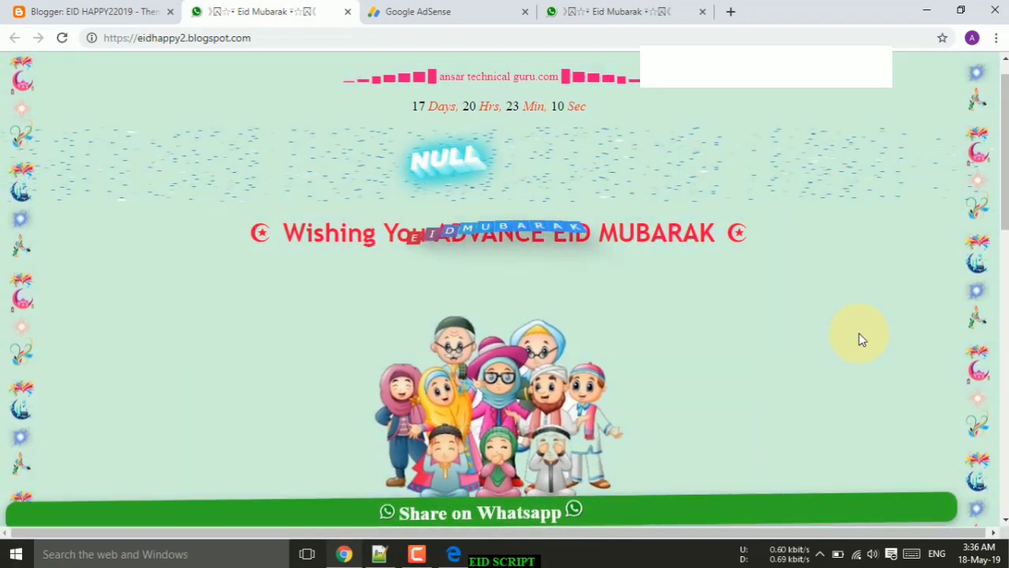
scroll(861, 339, down, 10)
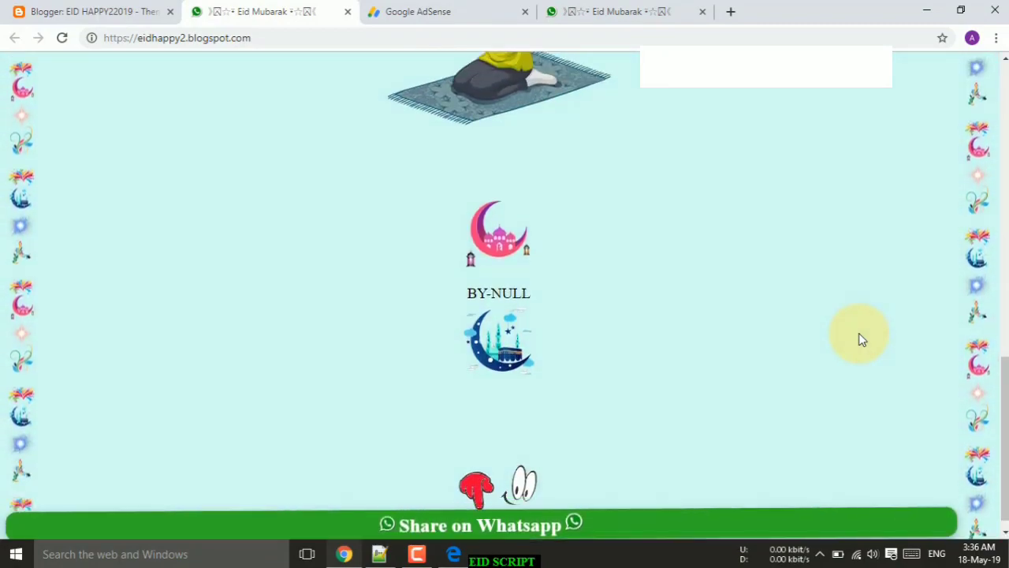
scroll(861, 339, up, 8)
scroll(861, 339, up, 4)
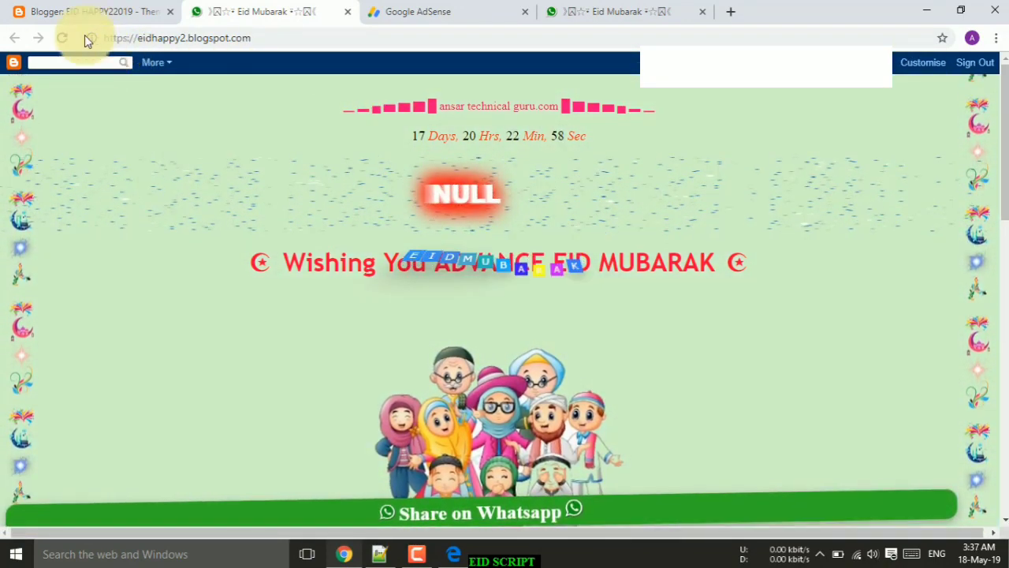
Set the blog's NavBar to Off in the theme settings and save the theme.
click(56, 12)
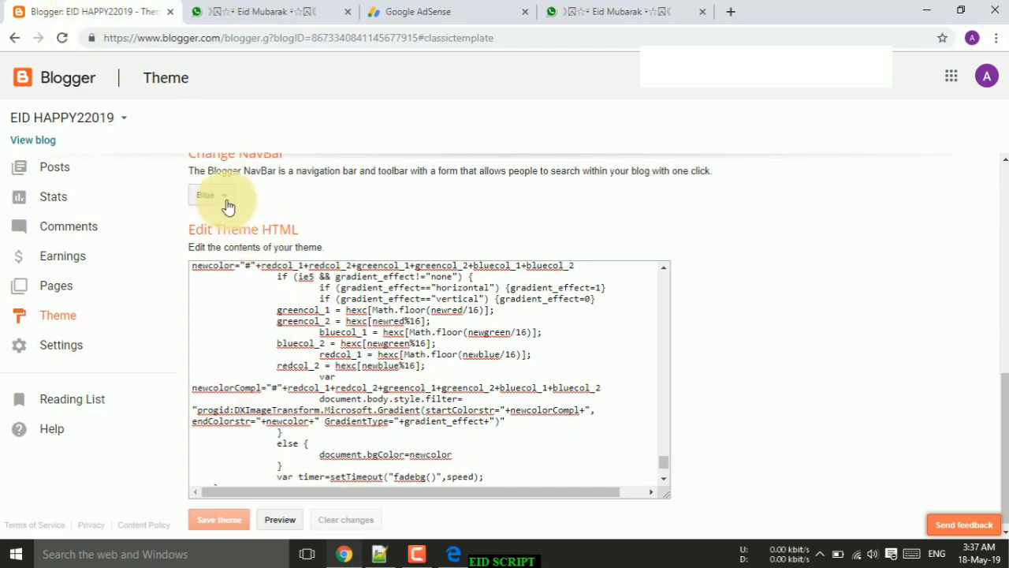
scroll(213, 206, up, 10)
drag(1001, 291, 998, 400)
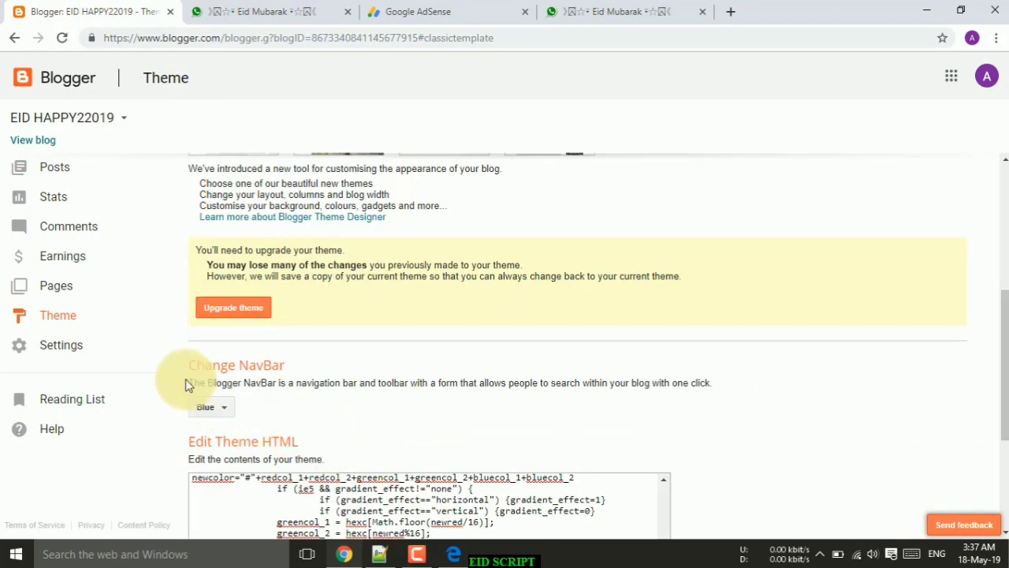
click(213, 408)
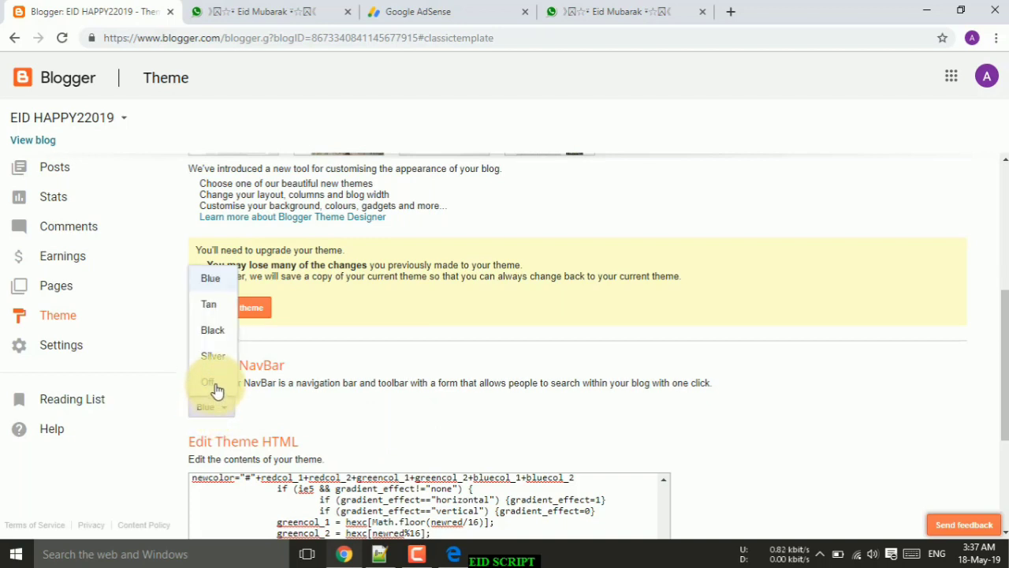
click(209, 382)
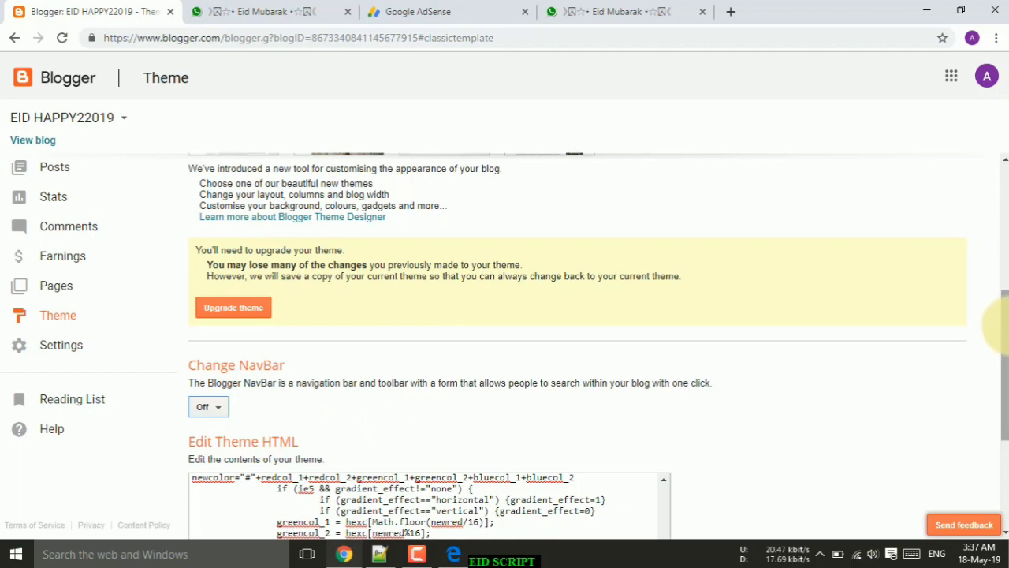
drag(1005, 333, 1006, 418)
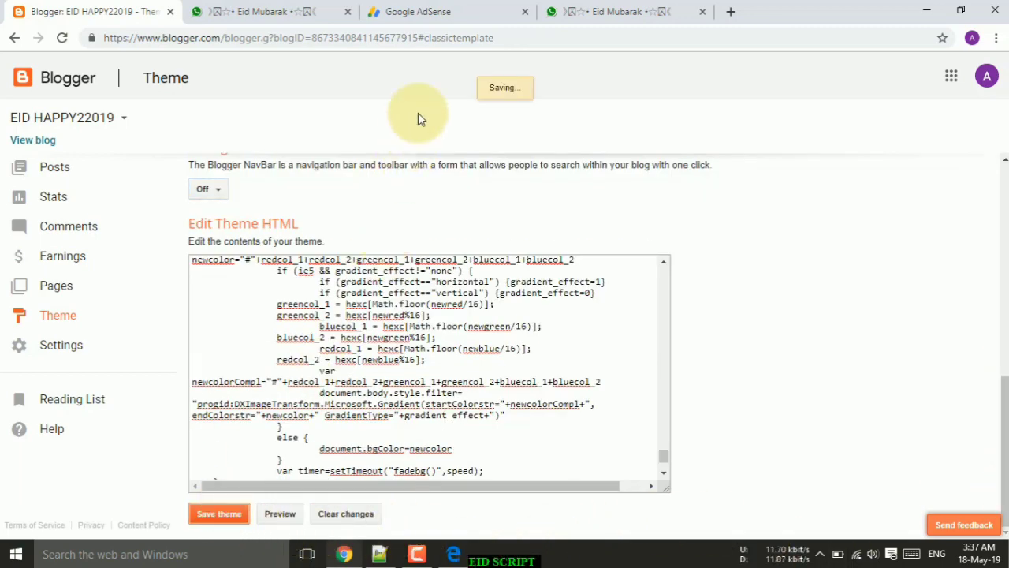
View the live blog again and examine the Eid wishing page at full size and in a smaller browser window.
click(30, 140)
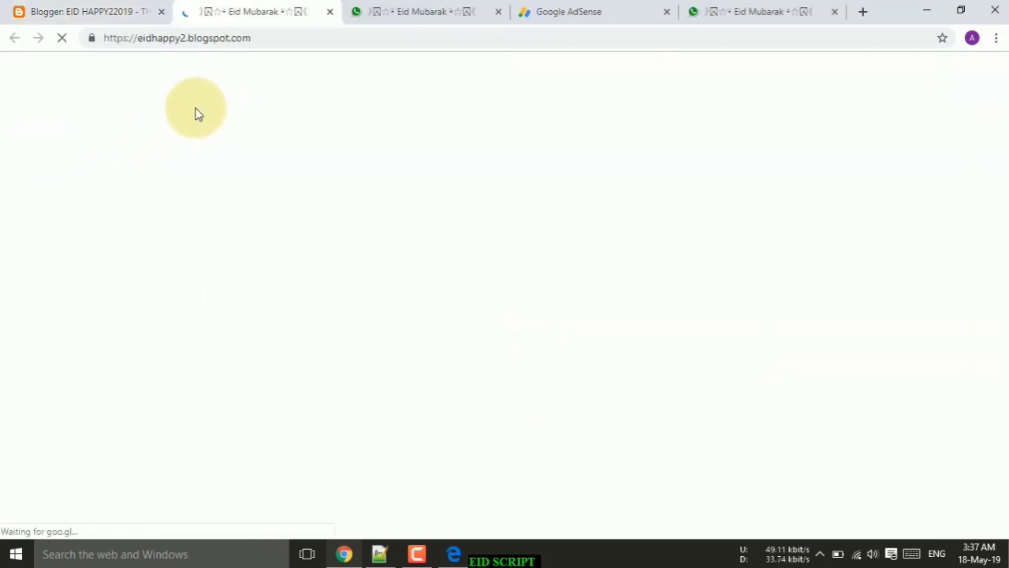
key(Escape)
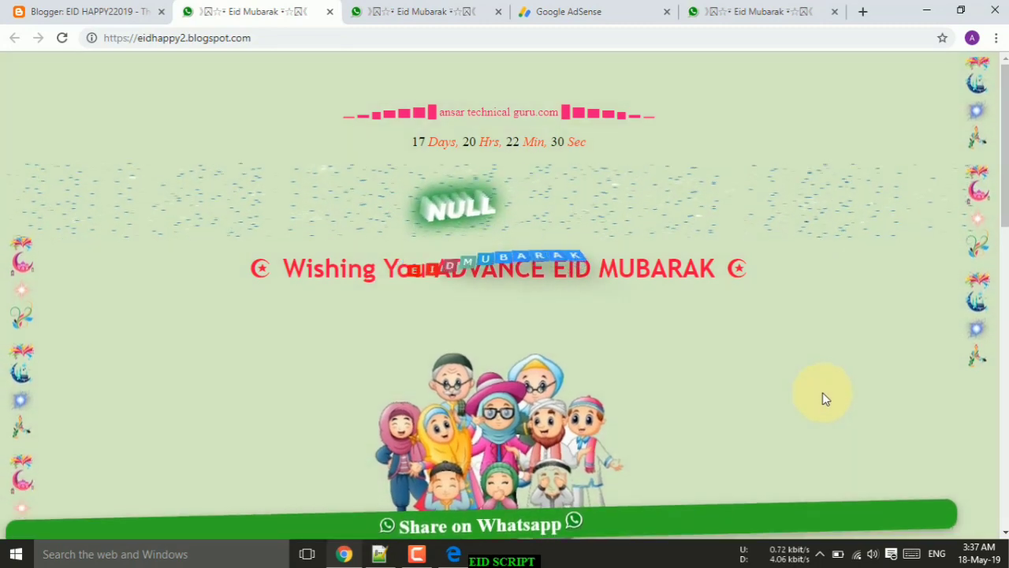
scroll(771, 469, down, 1)
scroll(710, 485, down, 6)
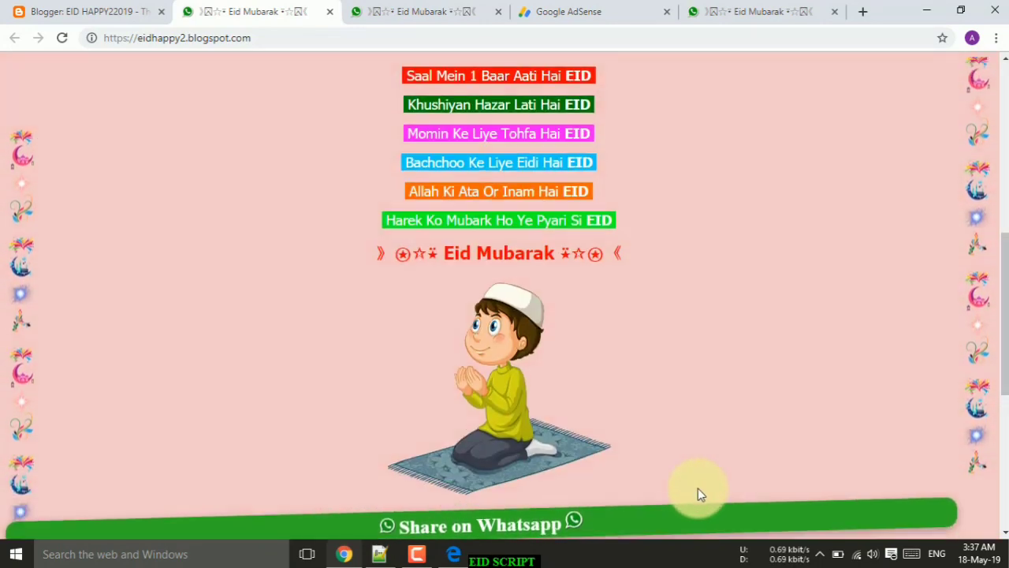
scroll(546, 255, up, 7)
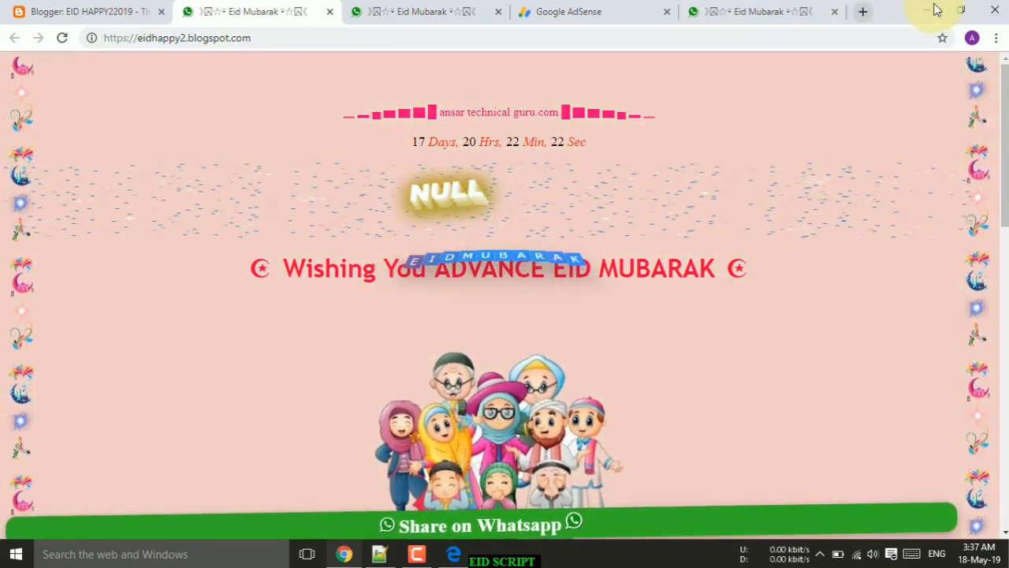
click(960, 10)
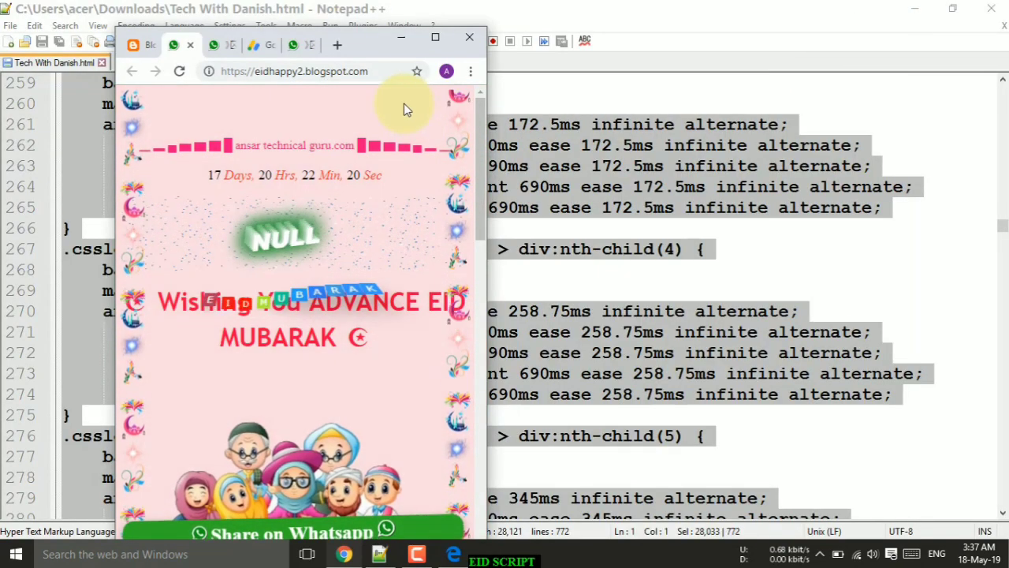